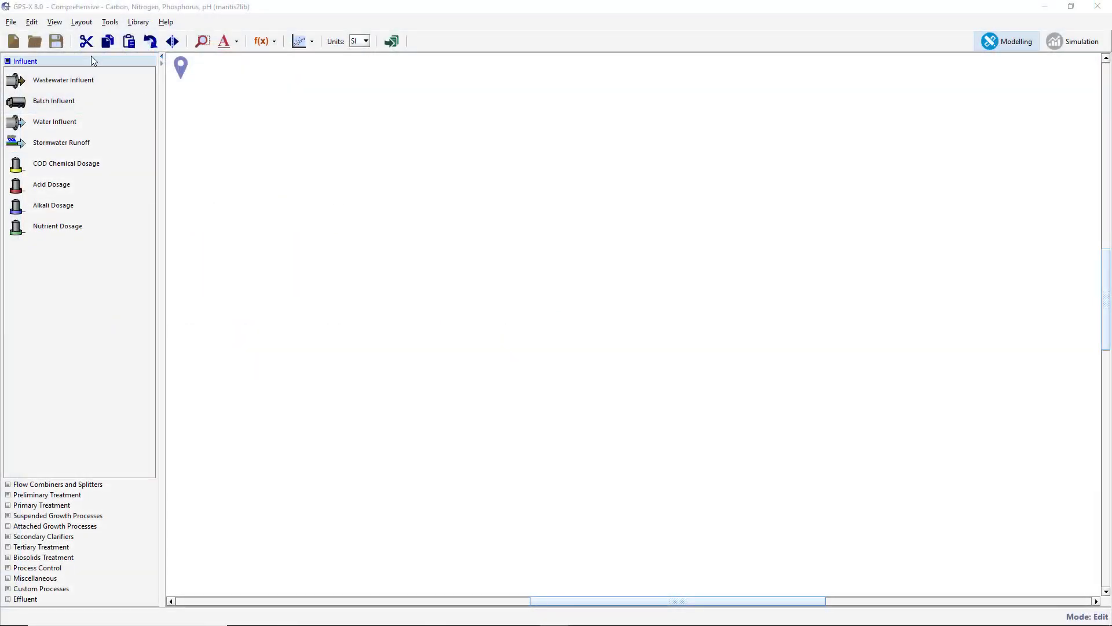
# - Open the tutorial2.lyt layout
pyautogui.click(34, 41)
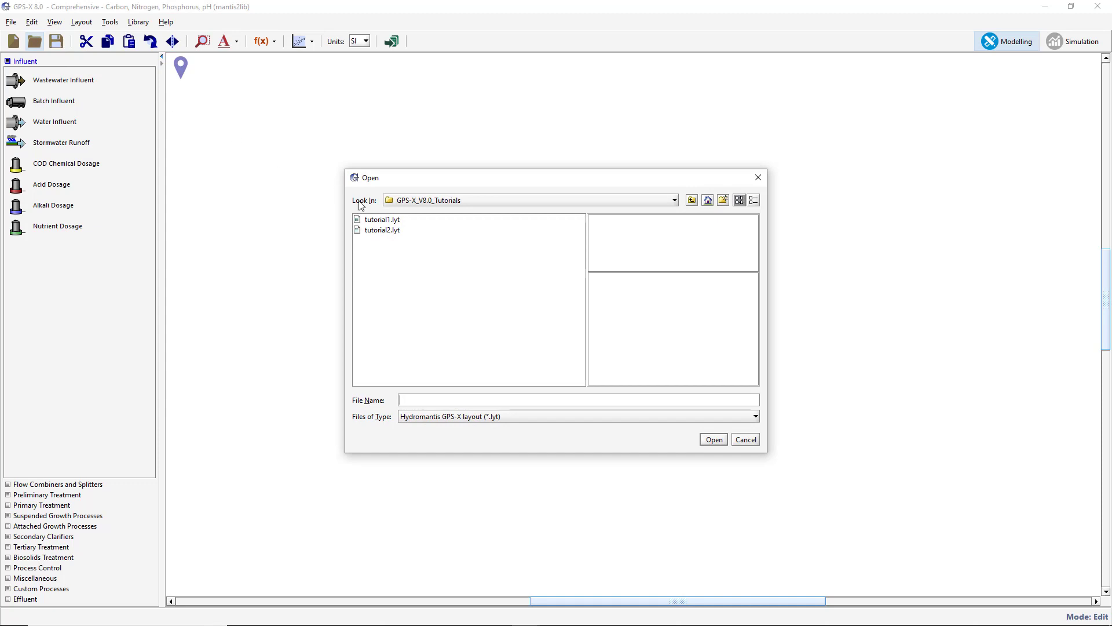
pyautogui.click(395, 230)
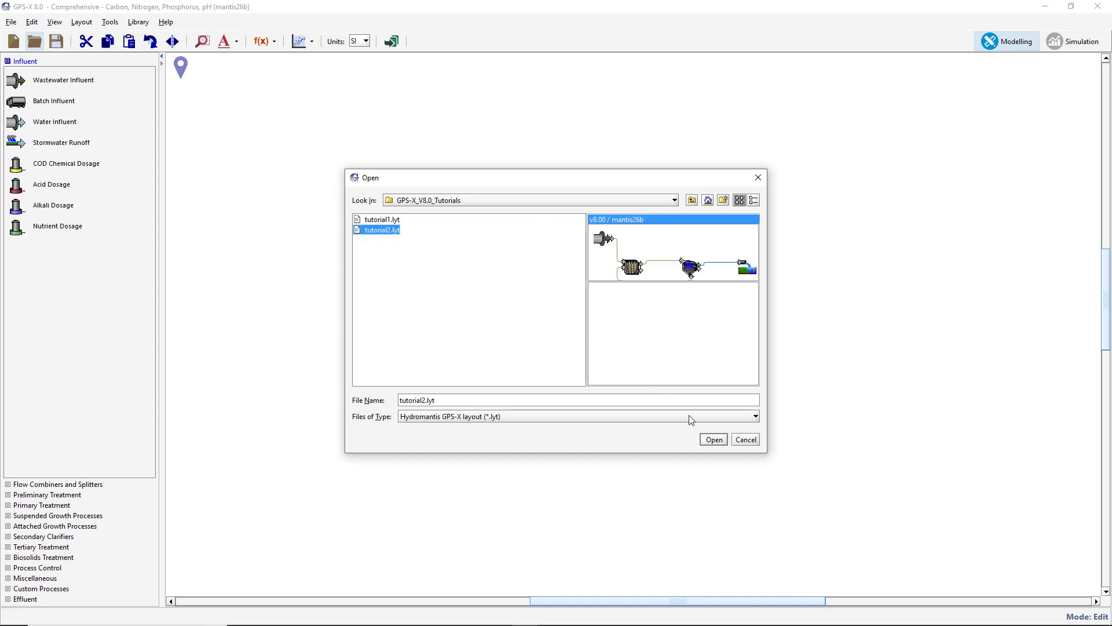
pyautogui.click(709, 439)
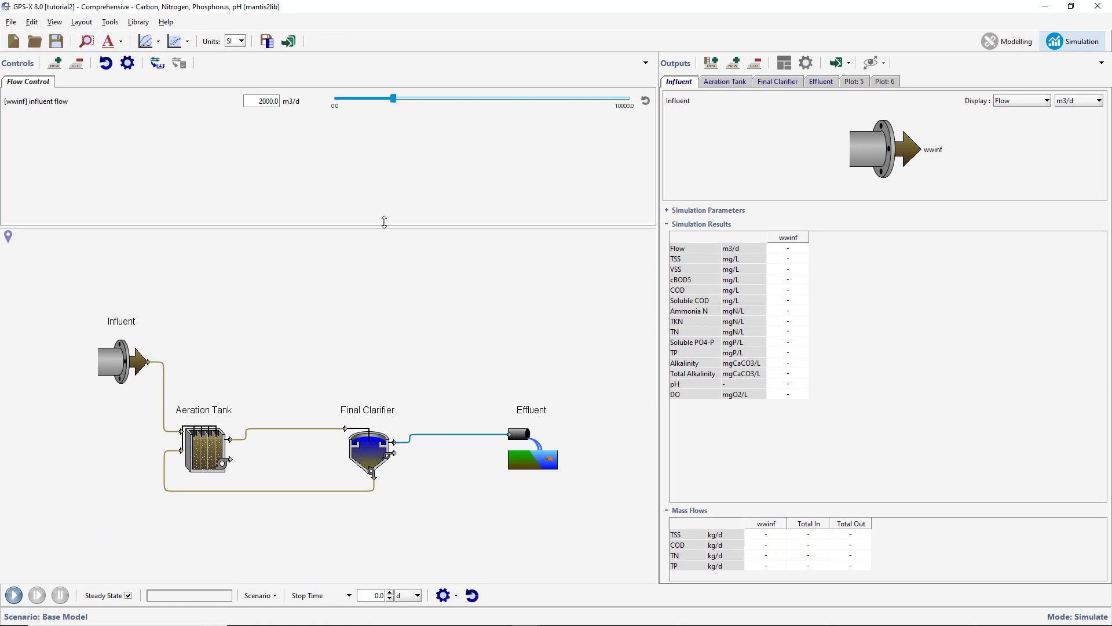
# - Save the layout as tutorial3
pyautogui.click(10, 22)
pyautogui.click(64, 114)
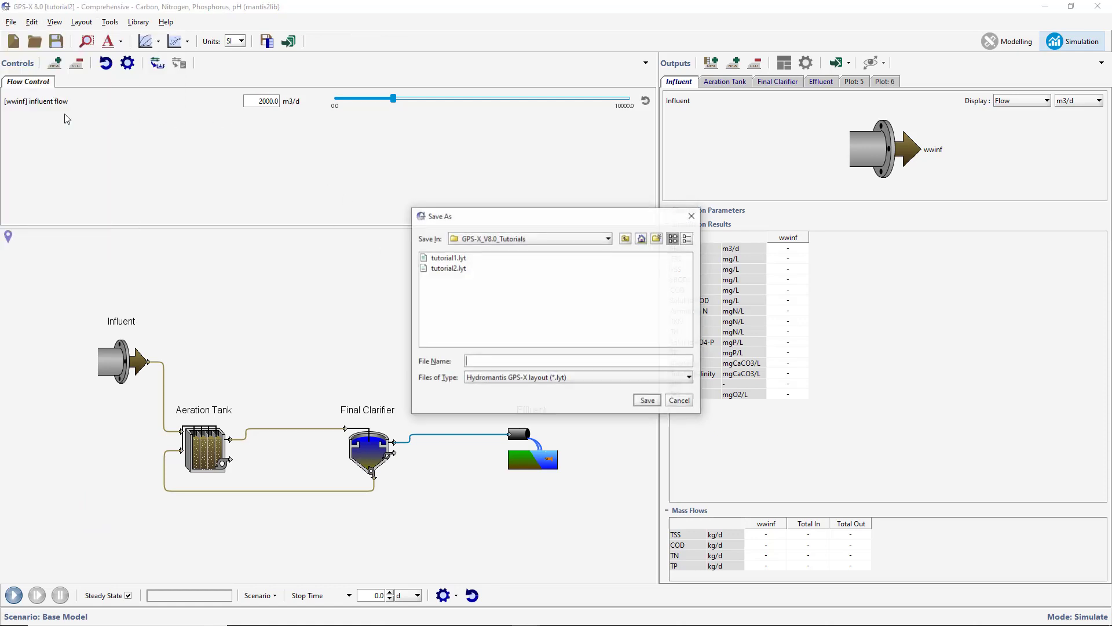
pyautogui.write('tutorial3')
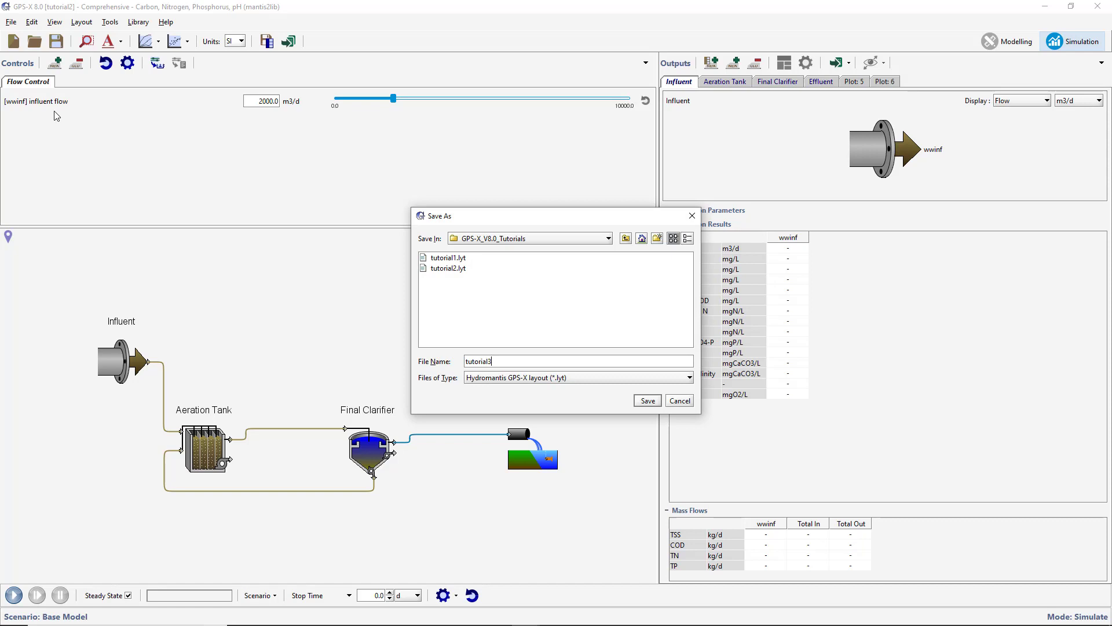
pyautogui.click(643, 403)
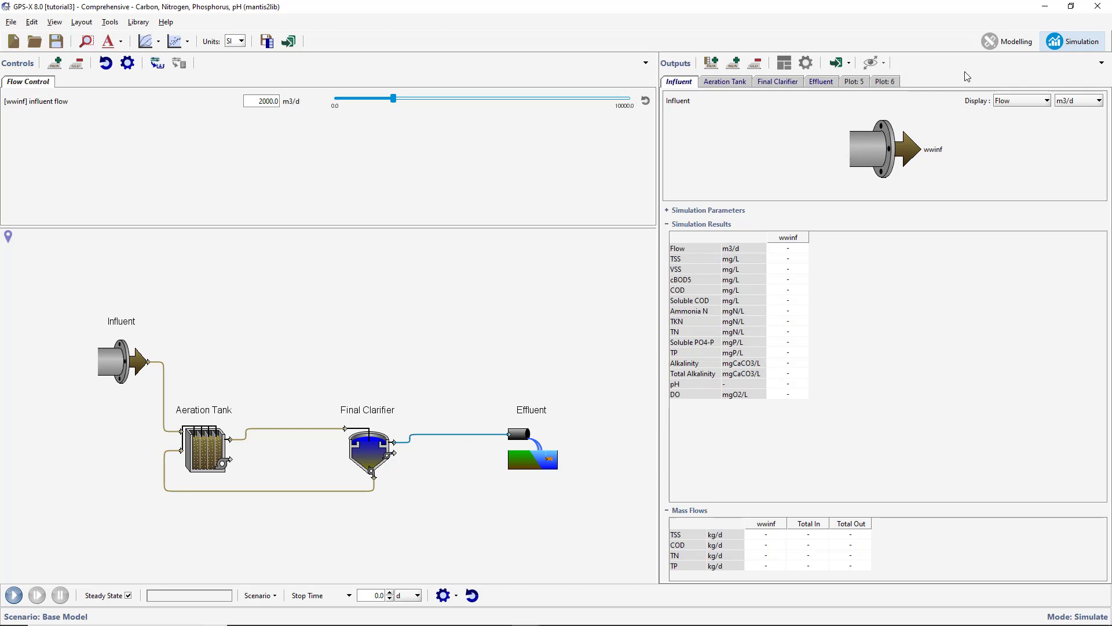
# - Switch to Modelling mode and display the layout grid
pyautogui.click(1018, 43)
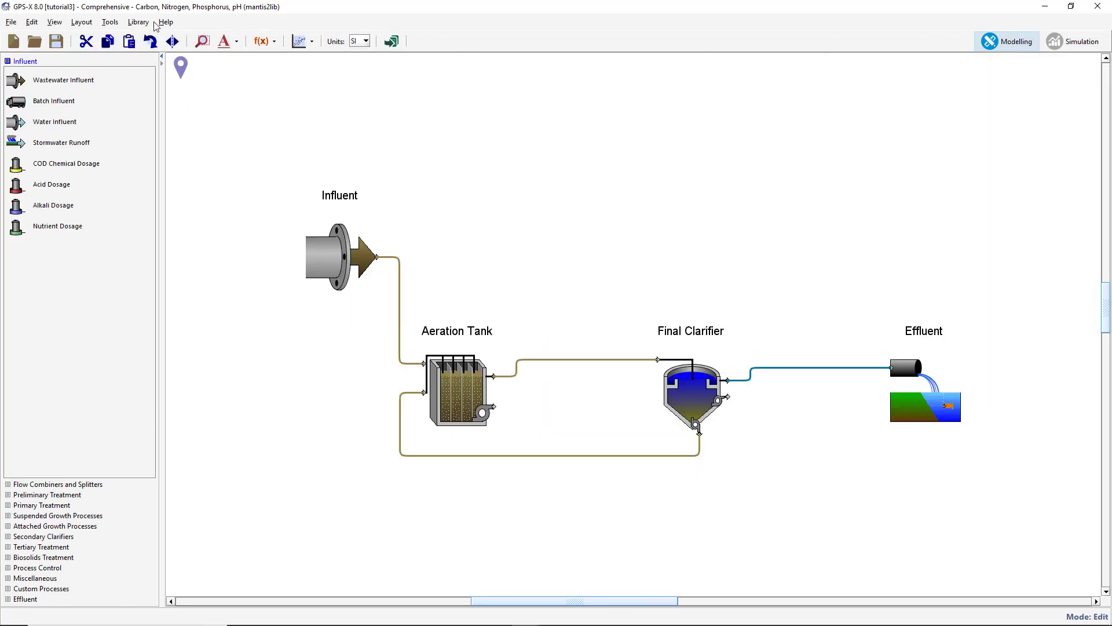
pyautogui.click(55, 22)
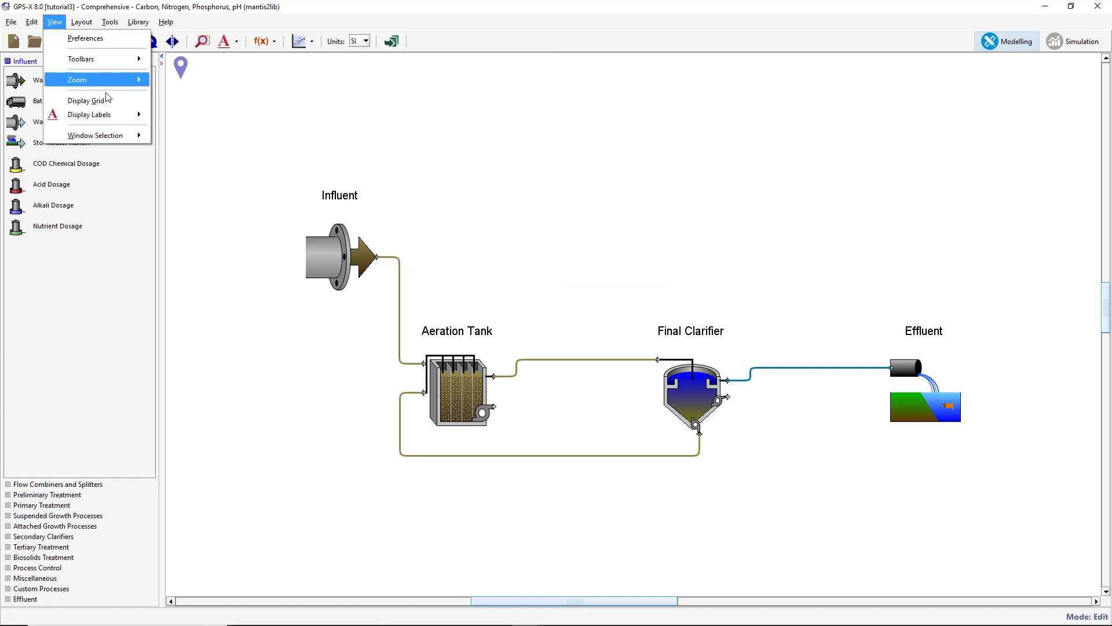
pyautogui.click(112, 105)
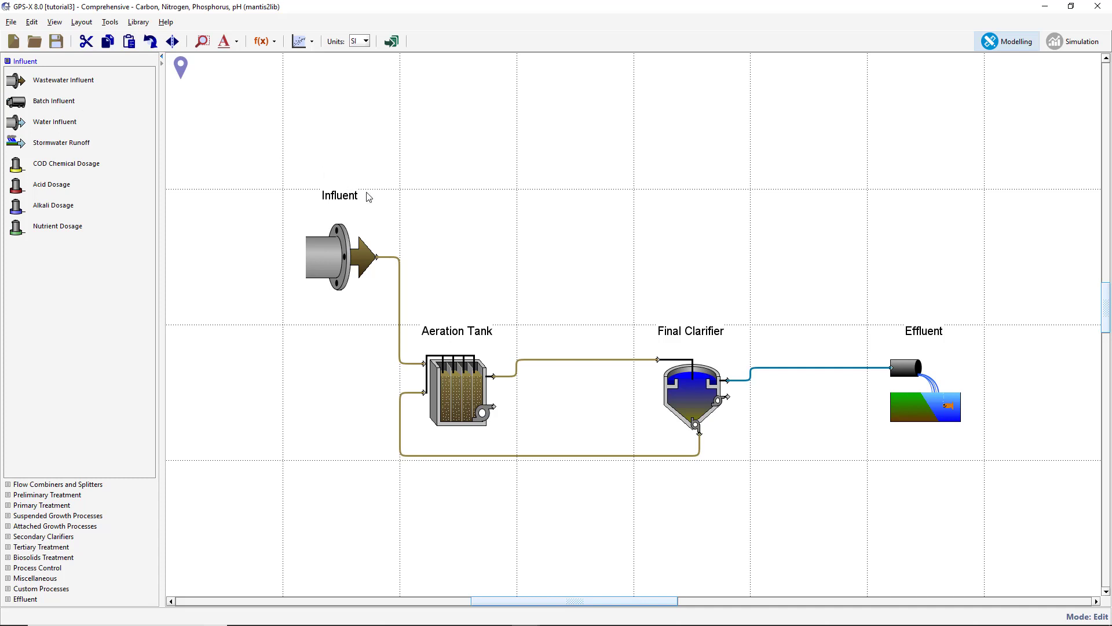
# - Move the Influent and Aeration Tank together further left
pyautogui.scroll(-2, 548, 303)
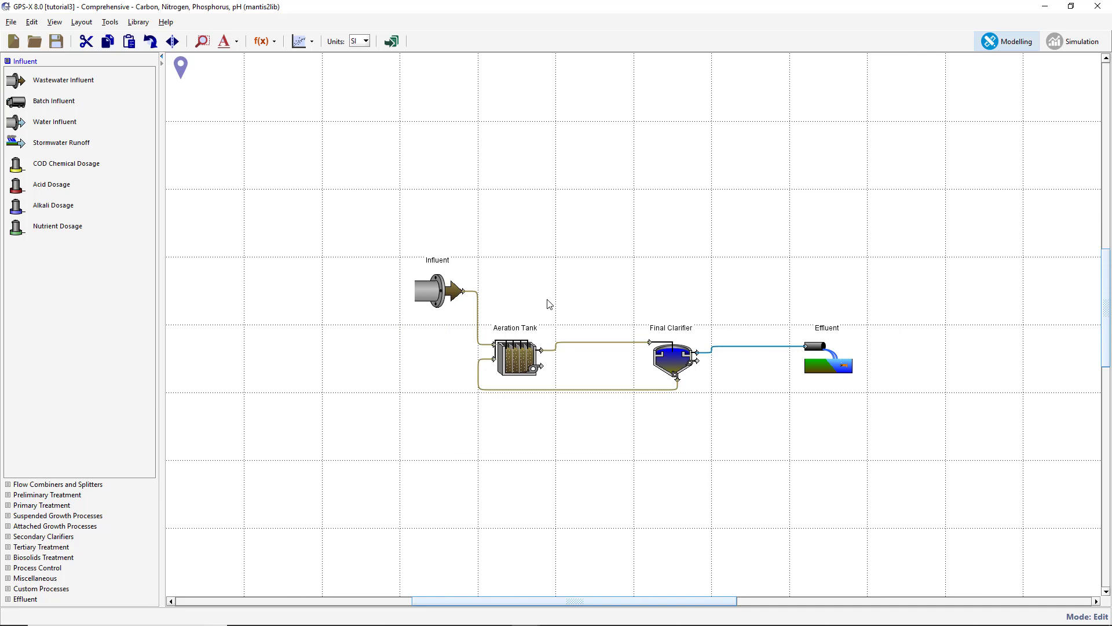
pyautogui.moveTo(417, 273); pyautogui.dragTo(515, 351)
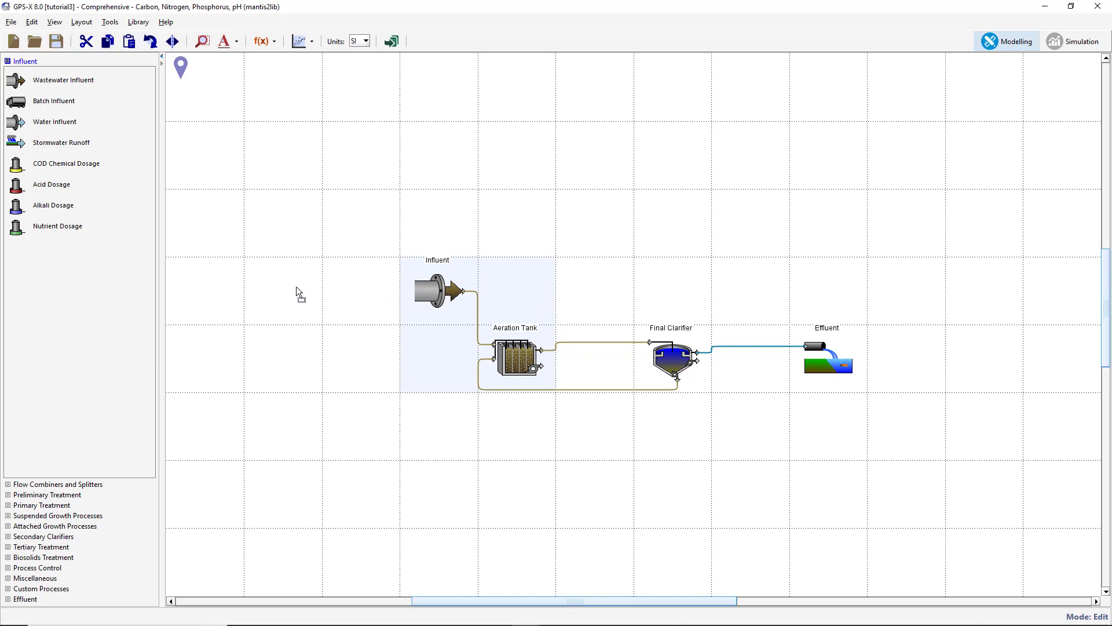
pyautogui.moveTo(296, 286); pyautogui.dragTo(297, 287)
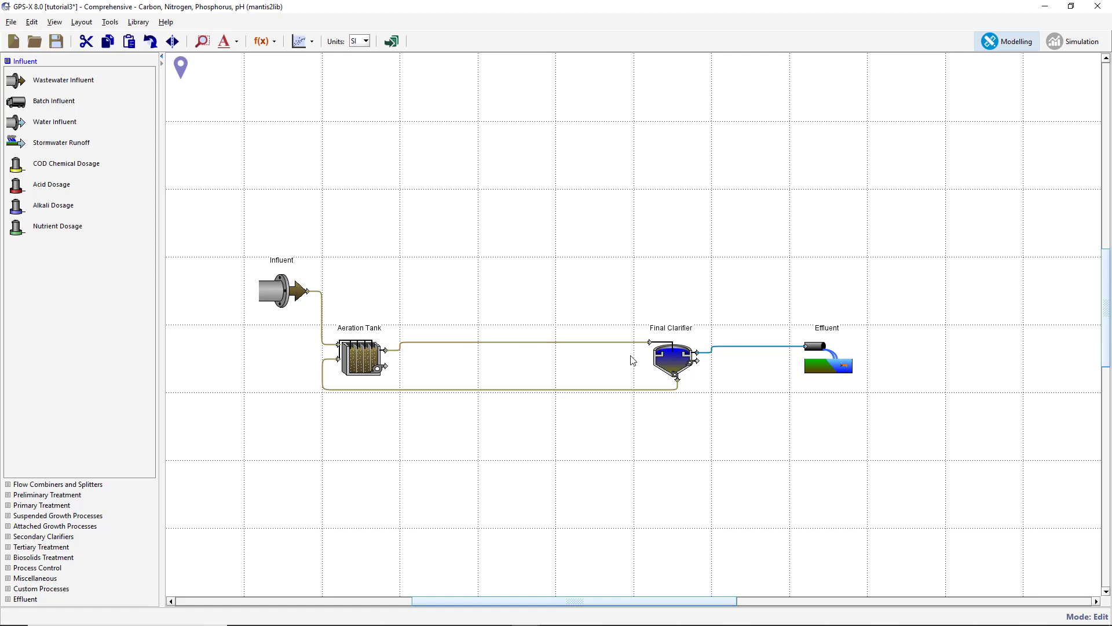
# - Copy the Final Clarifier and paste the duplicate into the empty grid cell below it
pyautogui.click(670, 365)
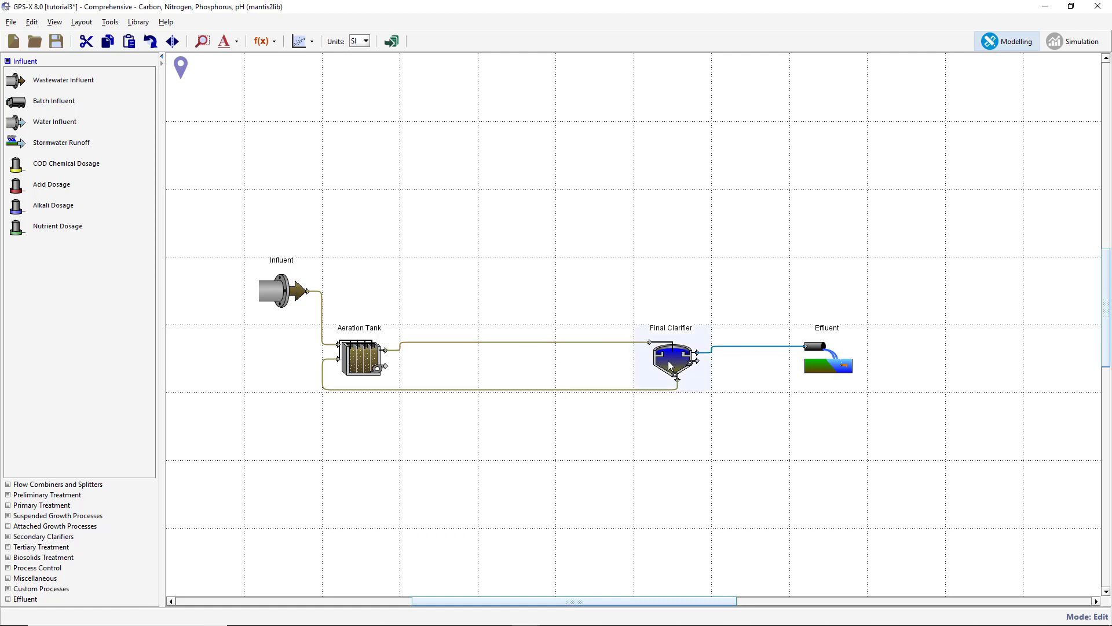
pyautogui.hotkey('ctrl', 'c')
pyautogui.click(671, 417)
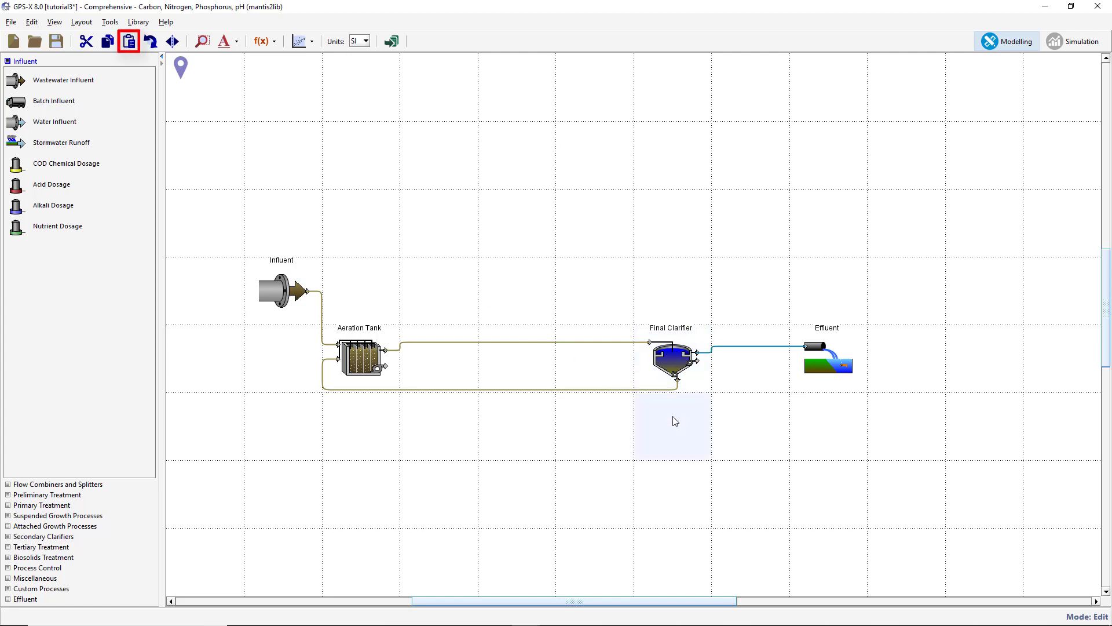
pyautogui.click(135, 49)
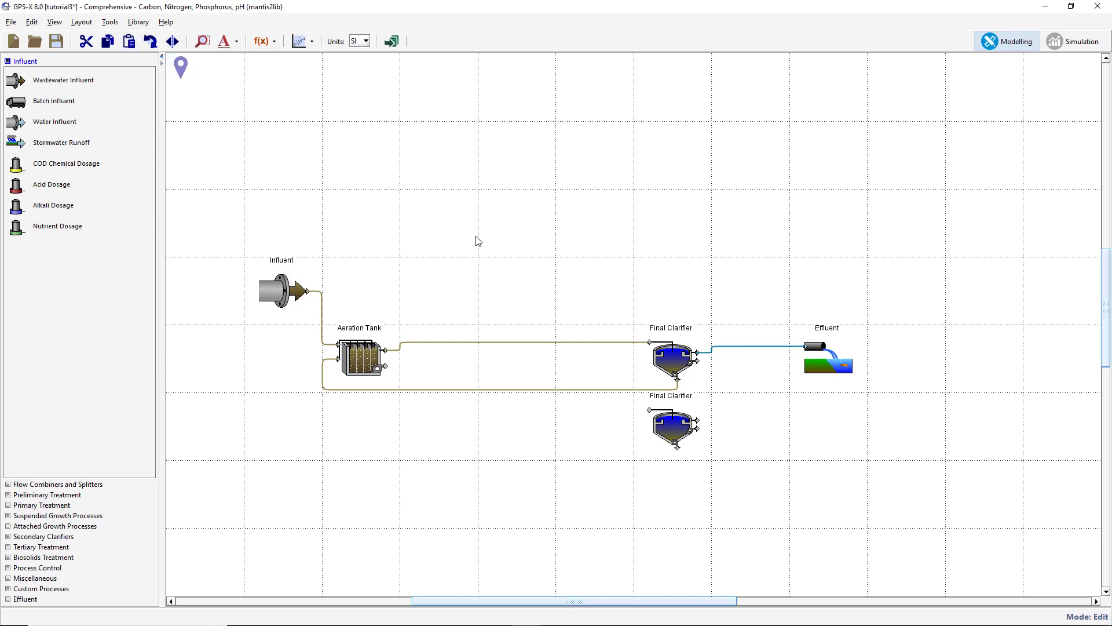
# - Delete the clarifier's feed, return-sludge and effluent streams, confirming each deletion
pyautogui.moveTo(639, 340); pyautogui.dragTo(543, 304)
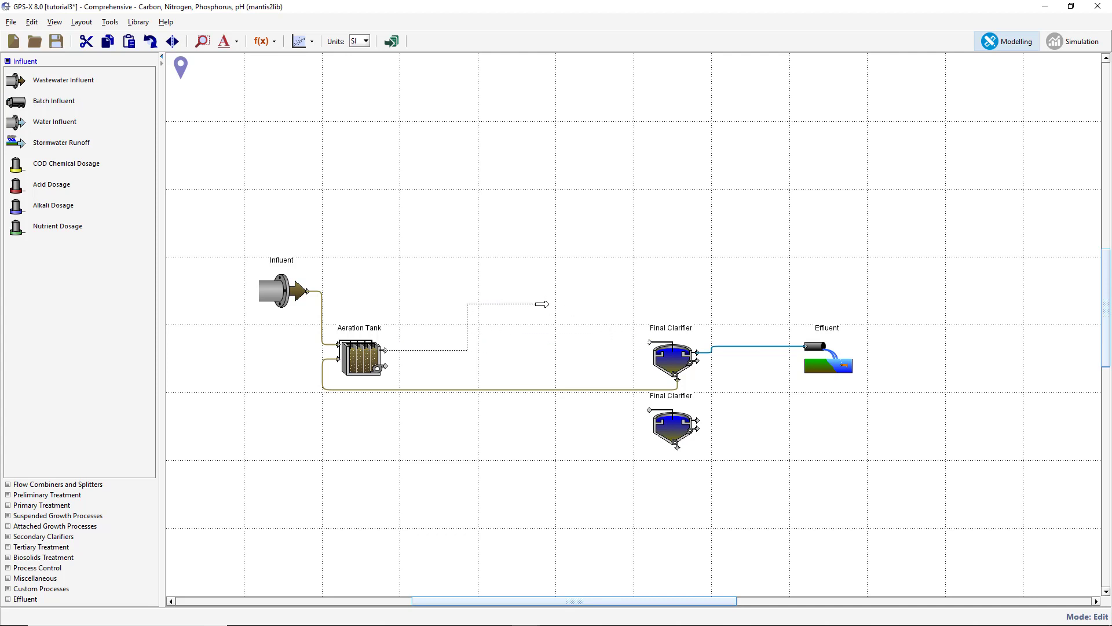
pyautogui.press('Delete')
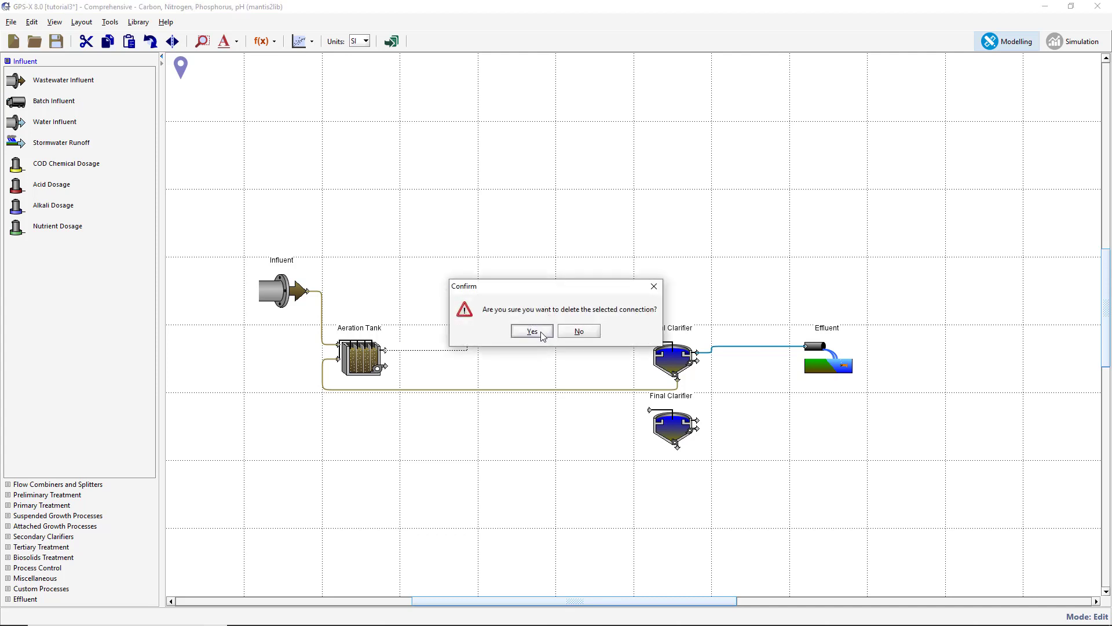
pyautogui.click(542, 334)
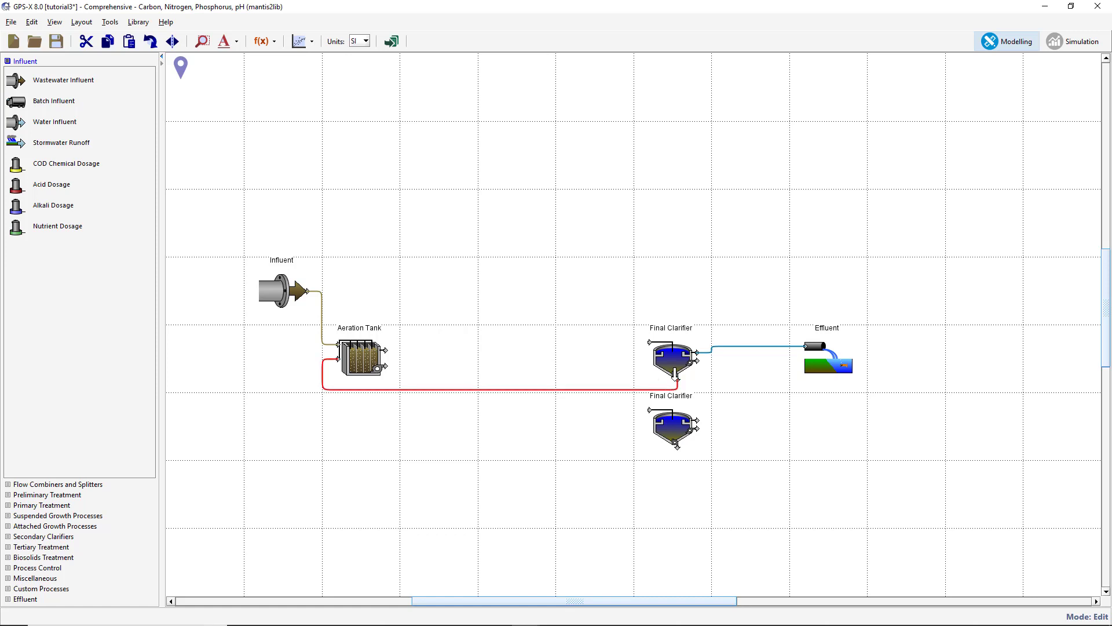
pyautogui.moveTo(675, 385); pyautogui.dragTo(558, 372)
pyautogui.press('Delete')
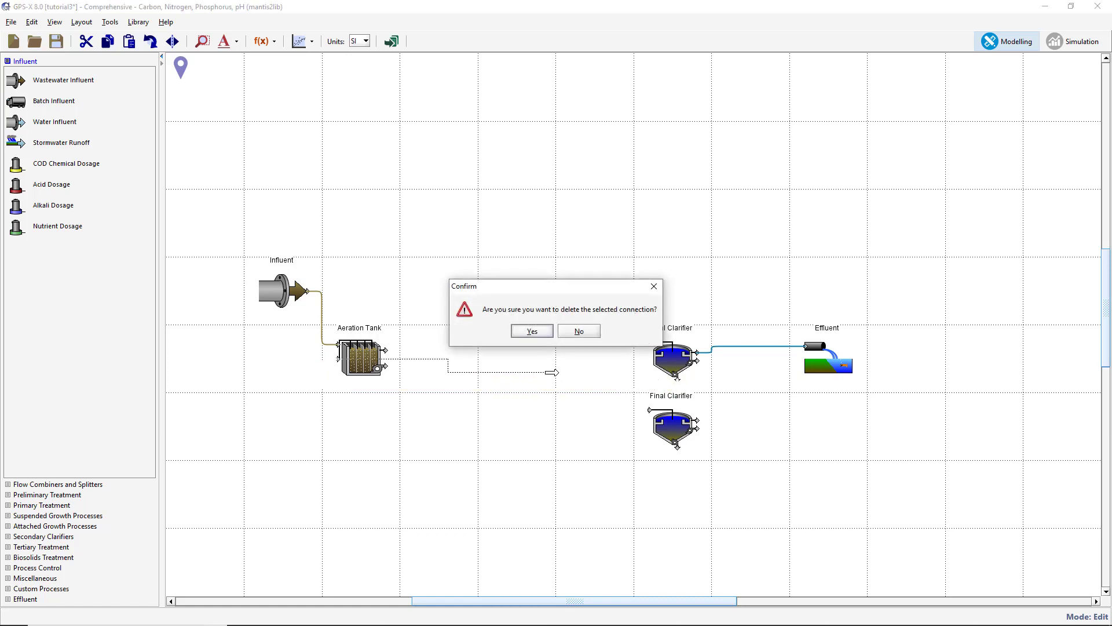
pyautogui.click(532, 331)
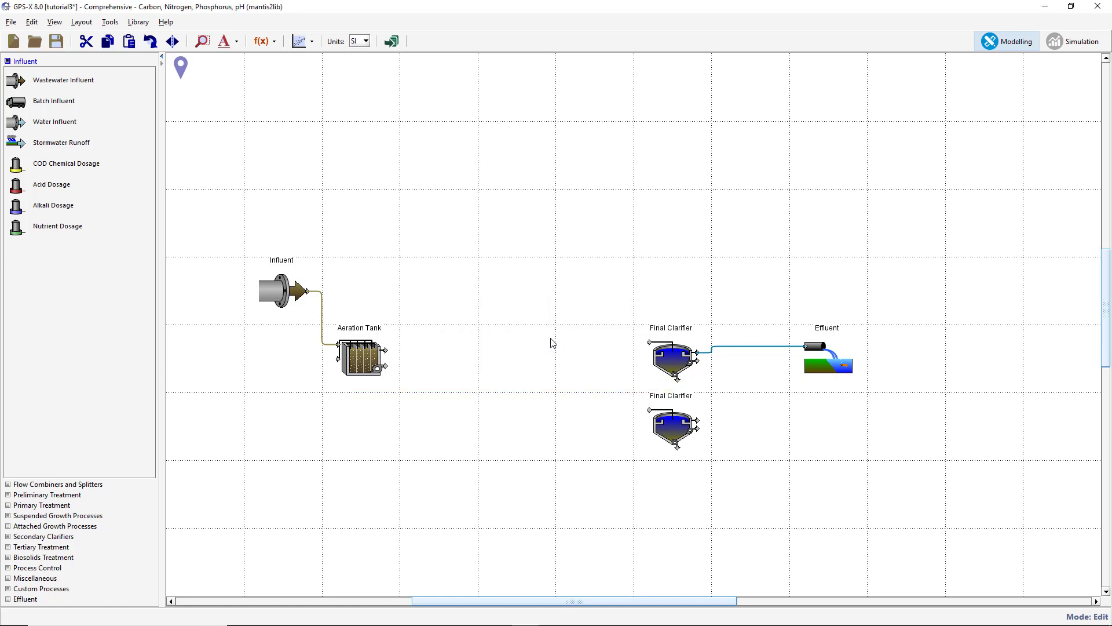
pyautogui.moveTo(696, 357); pyautogui.dragTo(728, 305)
pyautogui.press('Delete')
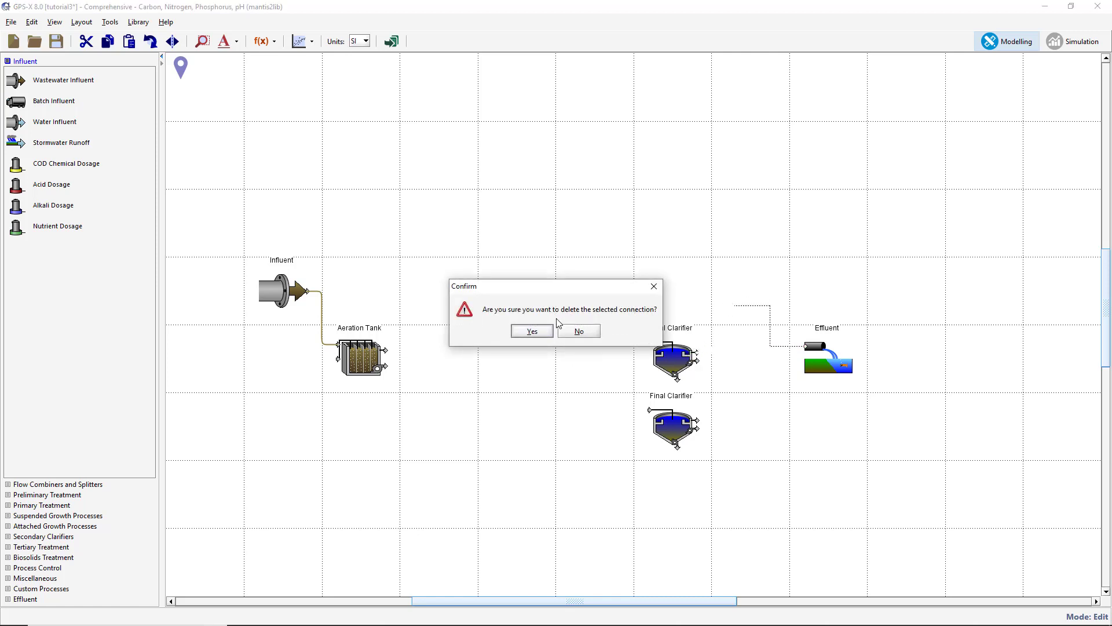
pyautogui.click(532, 331)
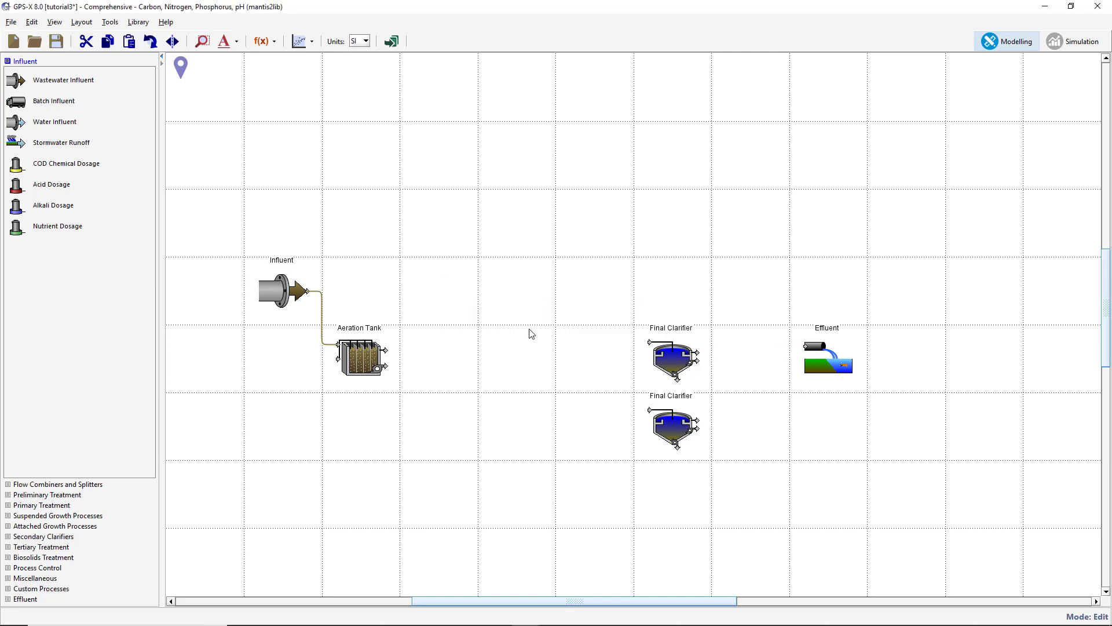
# - Add a 2-flow Splitter right of the Aeration Tank, plus combiners before Effluent and below the tank
pyautogui.click(86, 486)
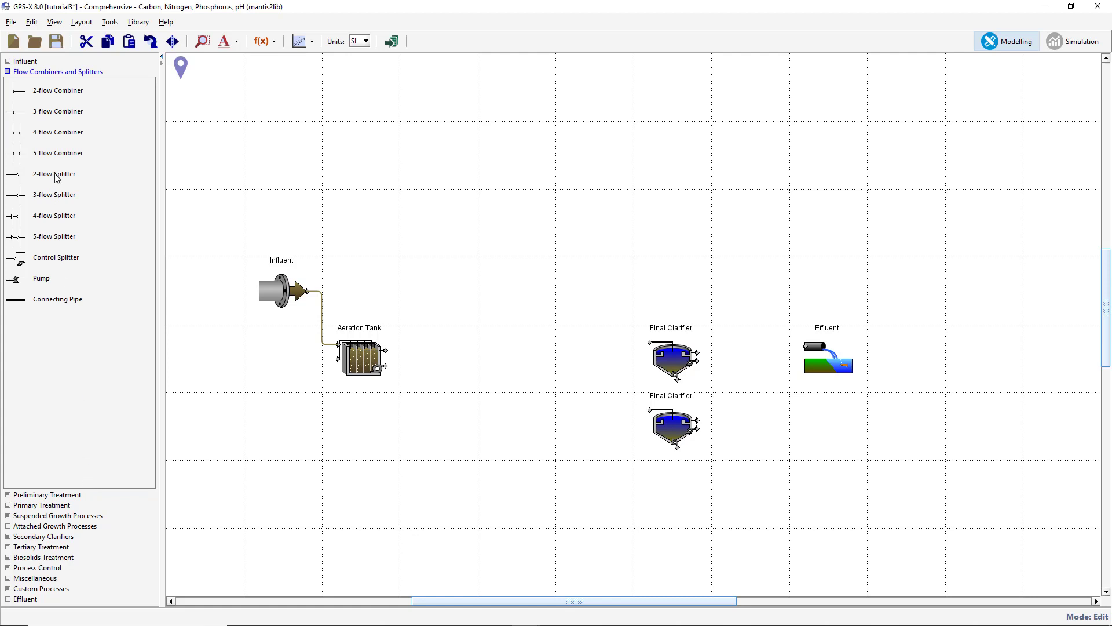
pyautogui.moveTo(56, 175); pyautogui.dragTo(425, 355)
pyautogui.moveTo(56, 102); pyautogui.dragTo(728, 349)
pyautogui.moveTo(66, 91); pyautogui.dragTo(303, 344)
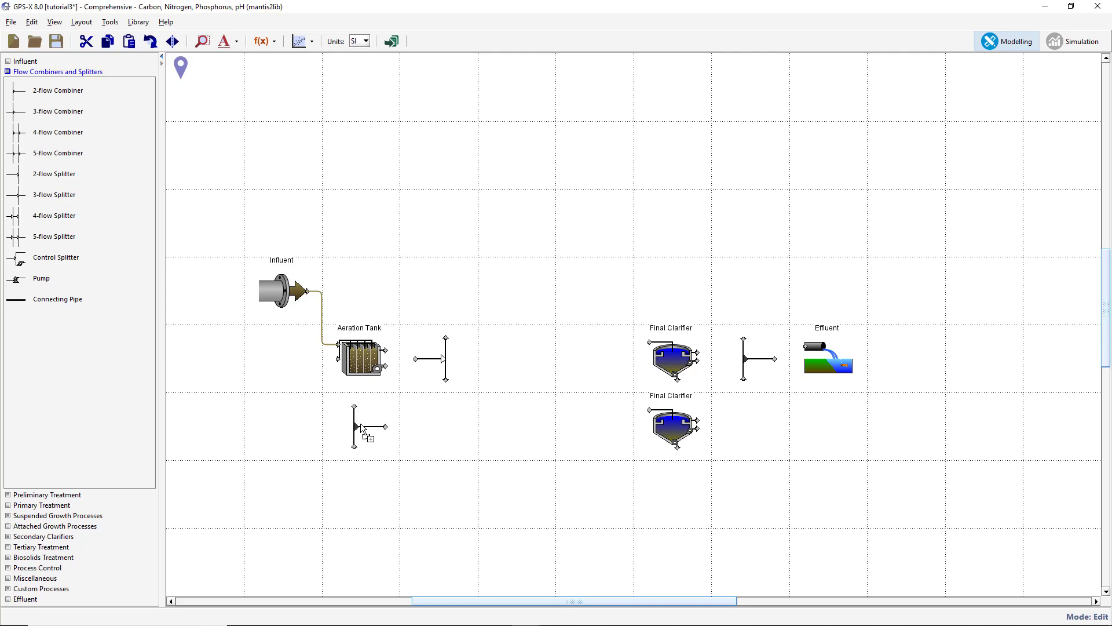
pyautogui.moveTo(362, 429); pyautogui.dragTo(361, 428)
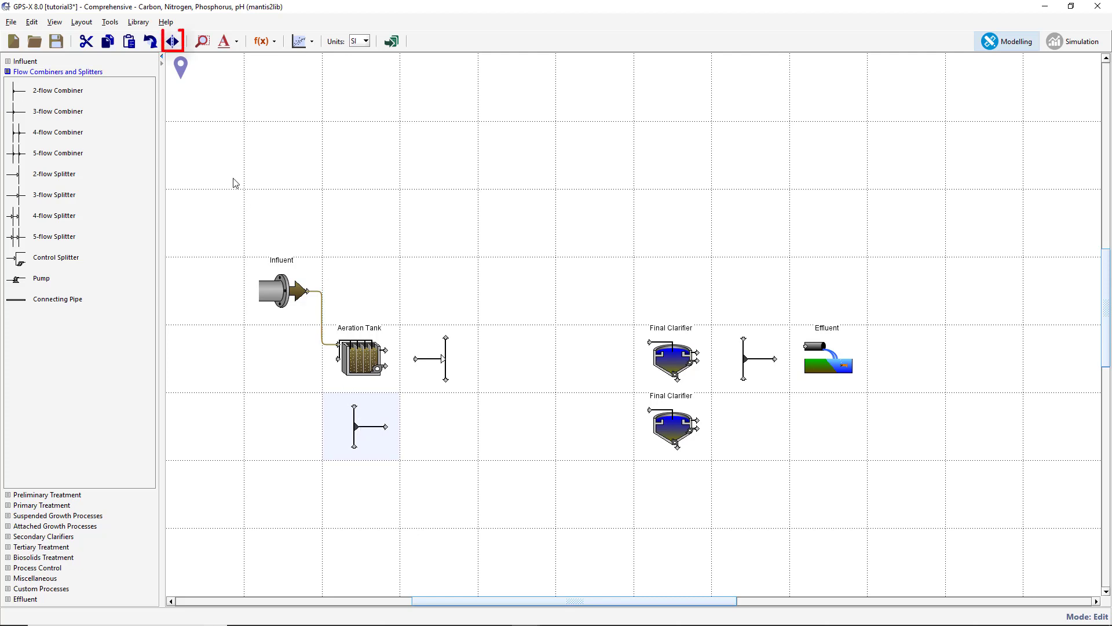
# - Flip the lower combiner, connect the tank, splitter and clarifiers, and pipe both outflows to the effluent junction
pyautogui.click(178, 44)
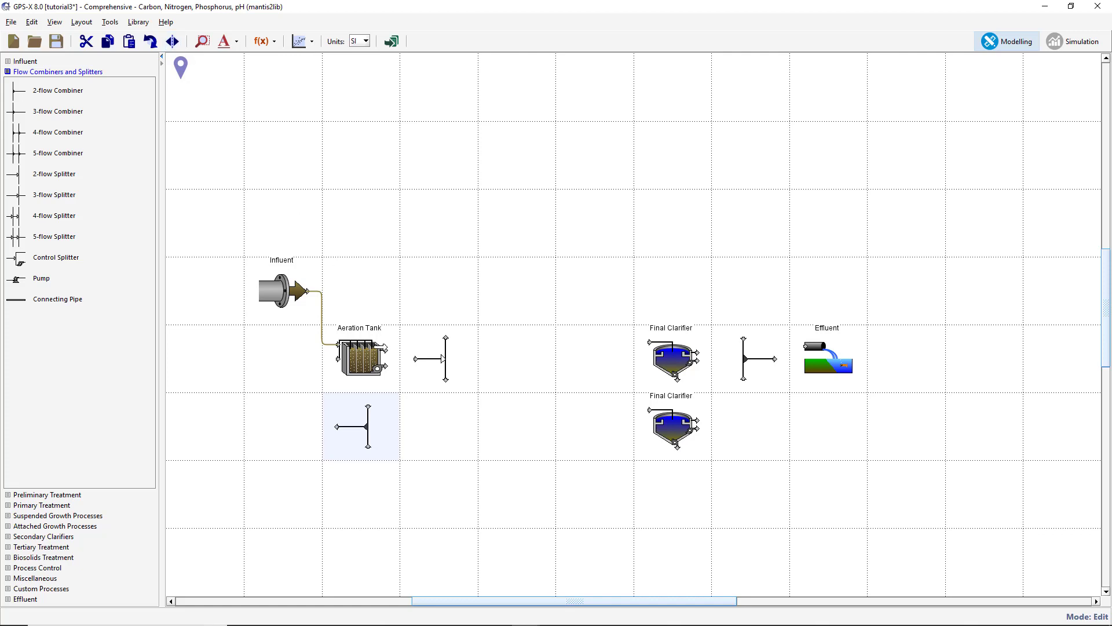
pyautogui.moveTo(382, 347)
pyautogui.mouseDown()
pyautogui.moveTo(416, 359)
pyautogui.moveTo(587, 334)
pyautogui.moveTo(645, 342)
pyautogui.mouseUp()
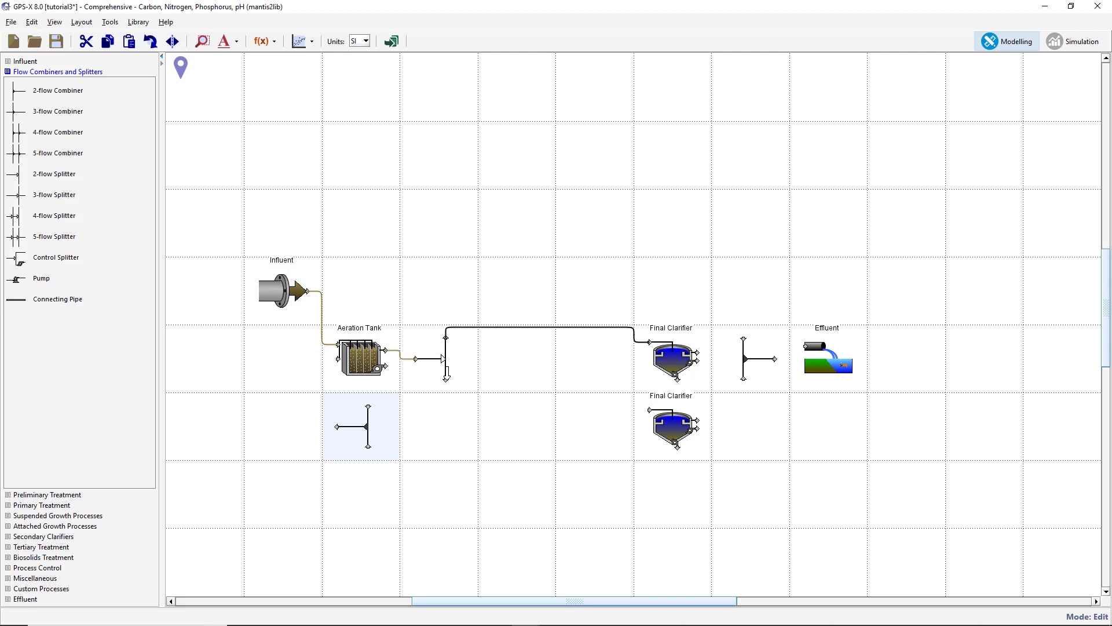
pyautogui.moveTo(446, 374); pyautogui.dragTo(644, 410)
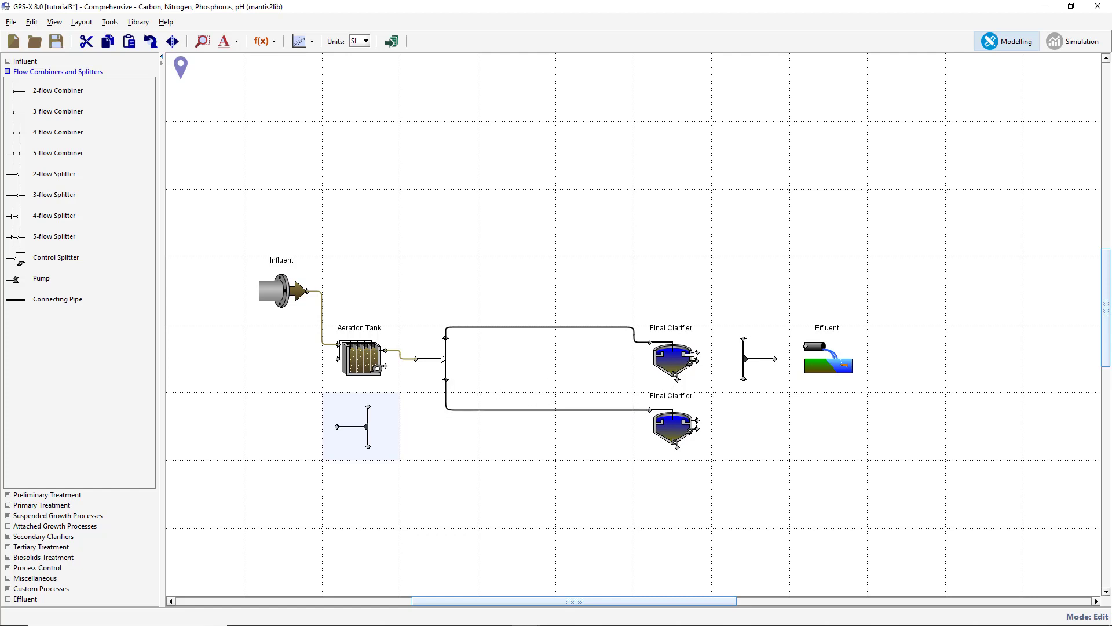
pyautogui.moveTo(698, 352); pyautogui.dragTo(743, 338)
pyautogui.moveTo(701, 426)
pyautogui.mouseDown()
pyautogui.moveTo(731, 386)
pyautogui.moveTo(804, 346)
pyautogui.mouseUp()
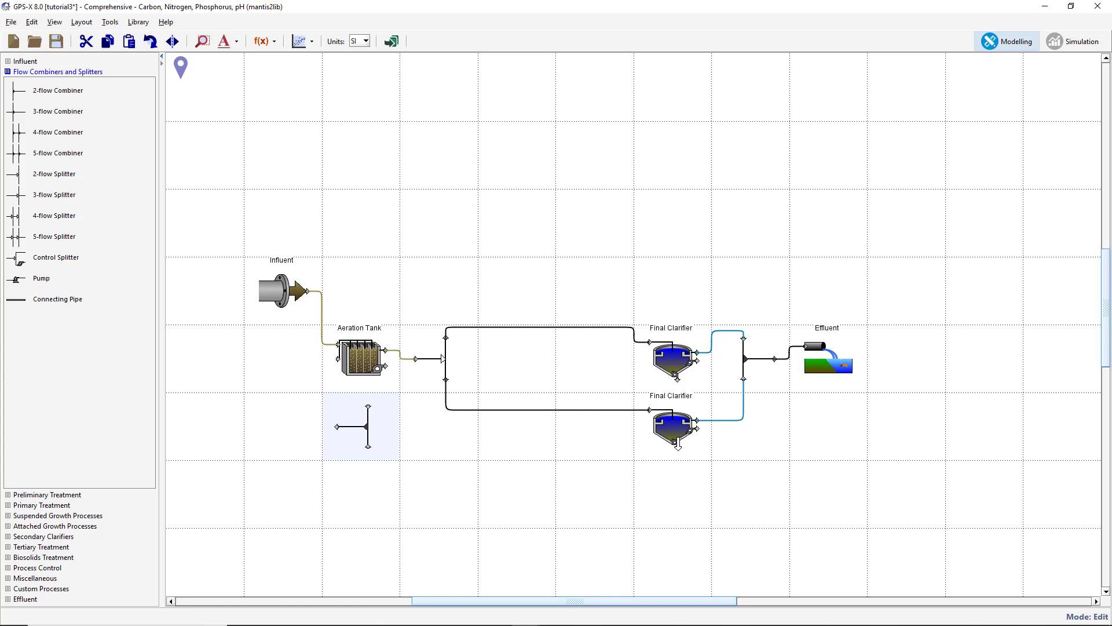
# - Route both clarifiers' underflows back to the return junction and show stream labels
pyautogui.moveTo(680, 456); pyautogui.dragTo(368, 446)
pyautogui.moveTo(678, 379); pyautogui.dragTo(327, 357)
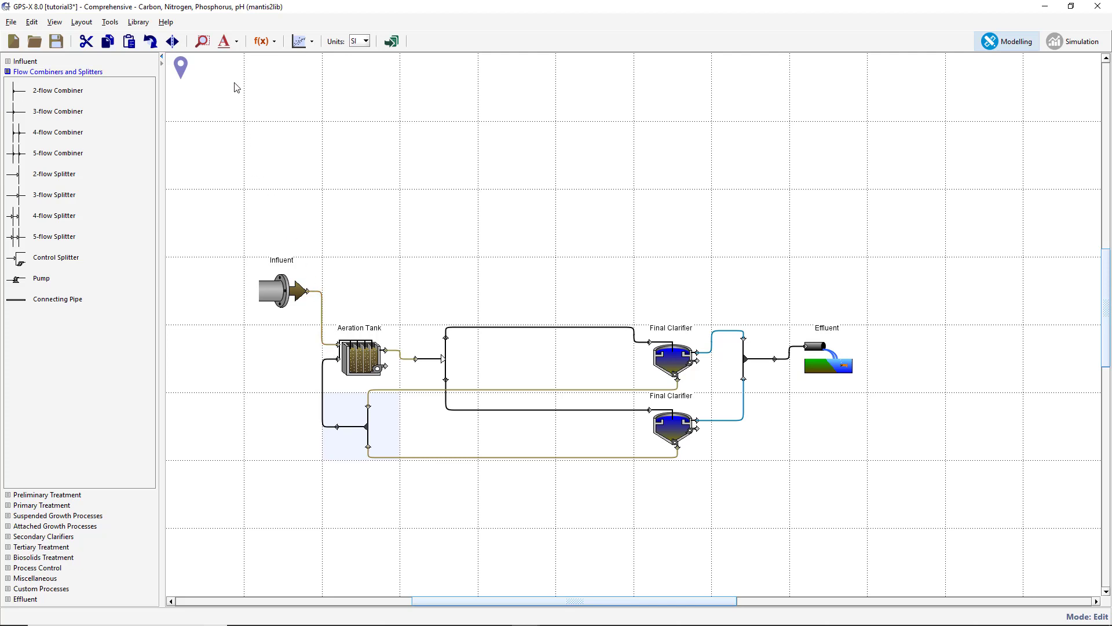
pyautogui.click(235, 42)
pyautogui.click(249, 59)
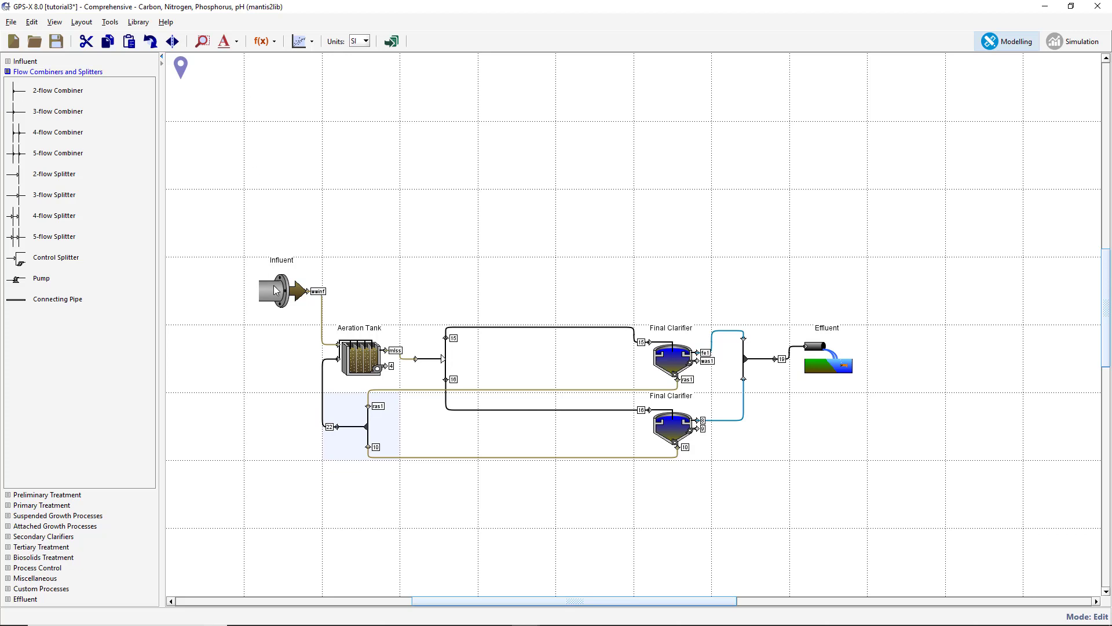
# - Leave the Influent labels unchanged and rename the Aeration Tank's recycle stream to ras
pyautogui.rightClick(275, 290)
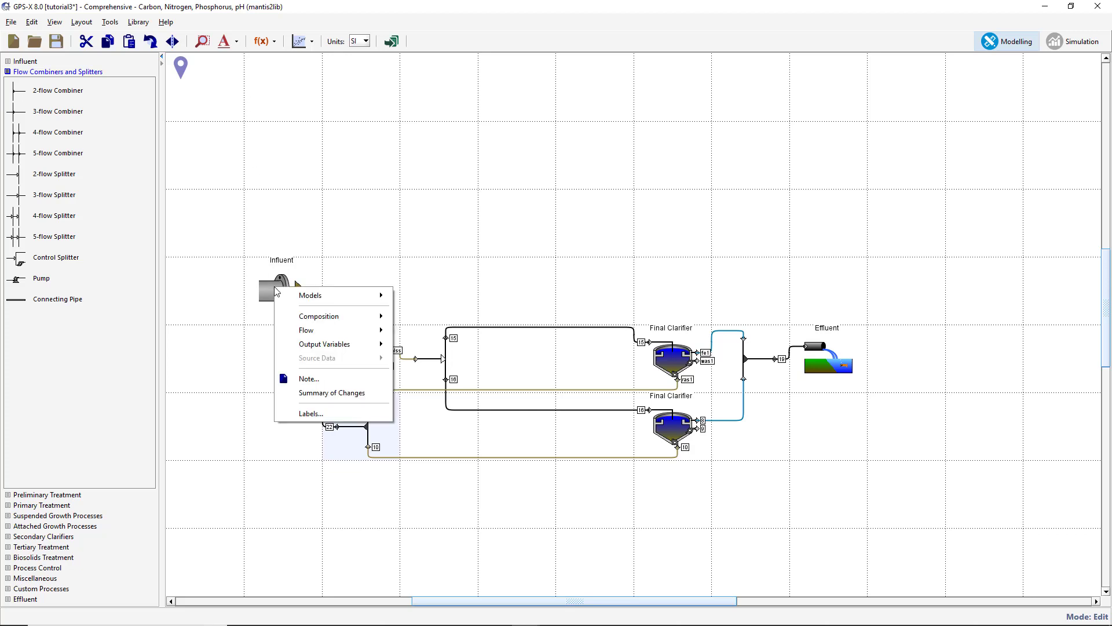
pyautogui.click(322, 414)
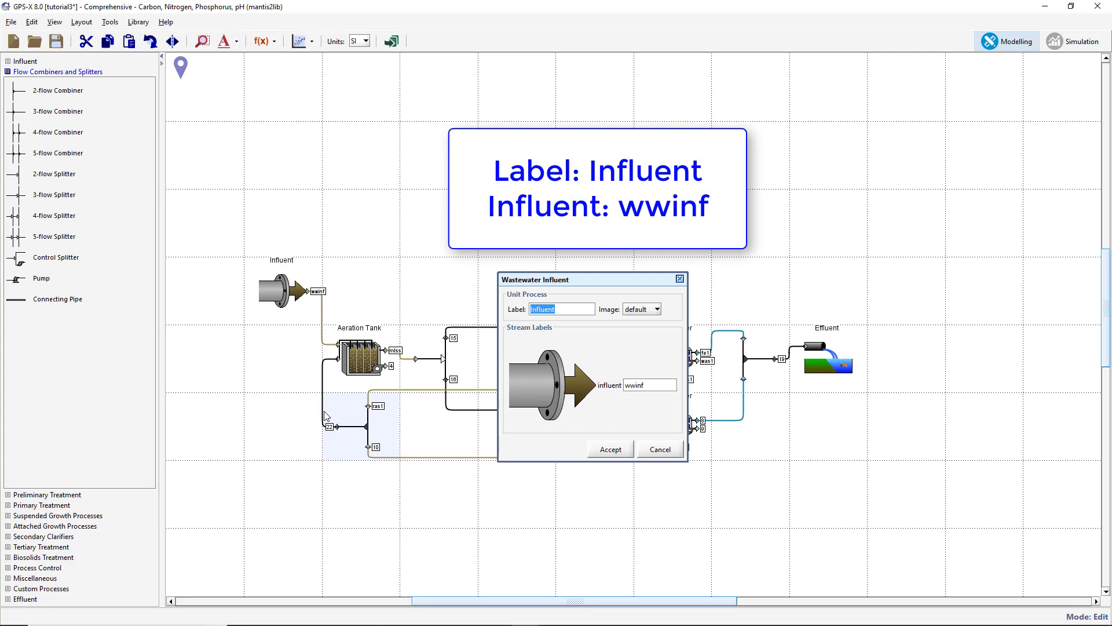
pyautogui.click(602, 450)
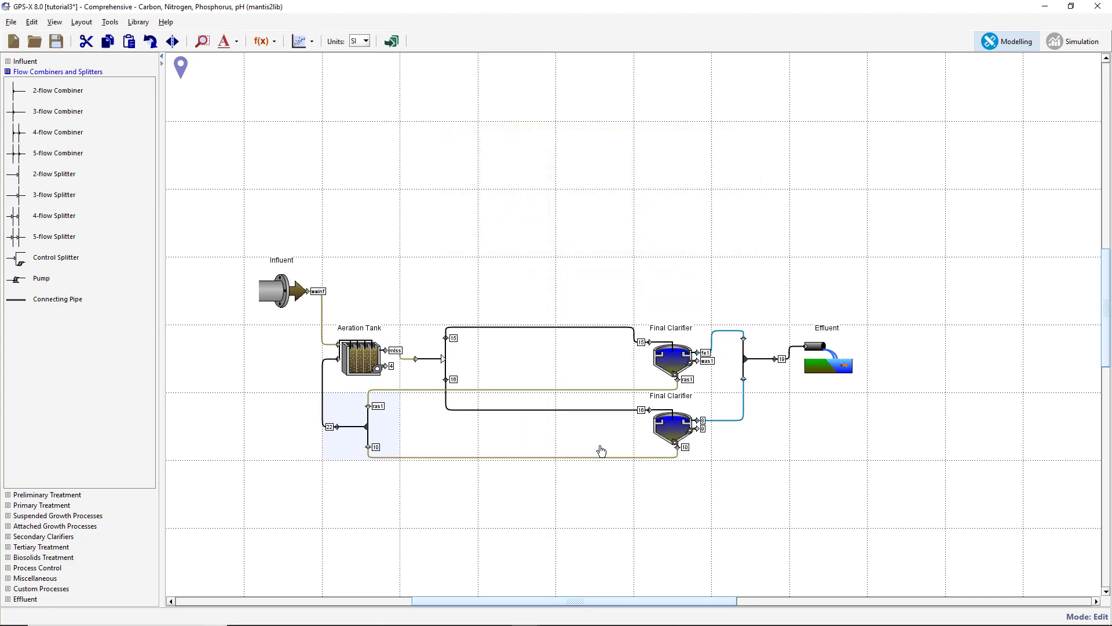
pyautogui.rightClick(367, 359)
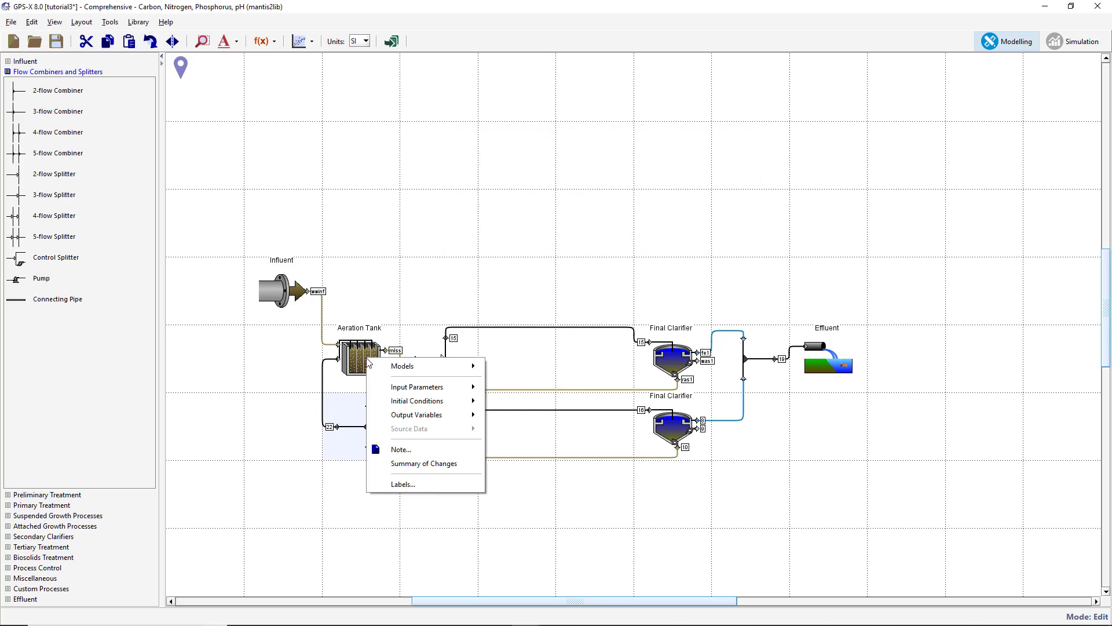
pyautogui.click(408, 484)
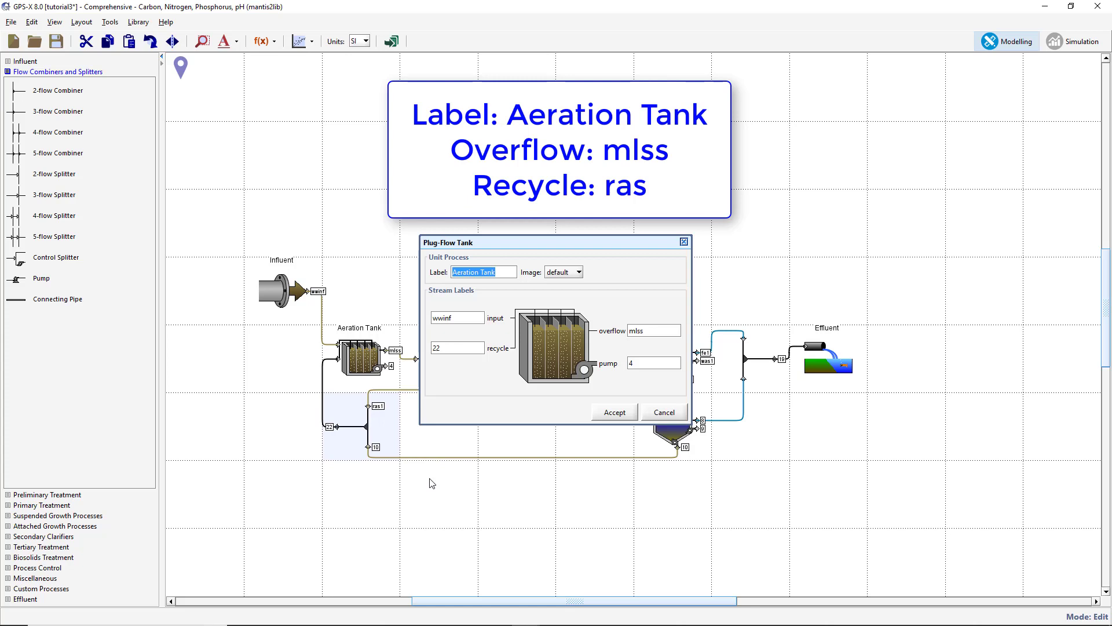
pyautogui.click(449, 350)
pyautogui.doubleClick(448, 350)
pyautogui.write('ras')
pyautogui.click(614, 412)
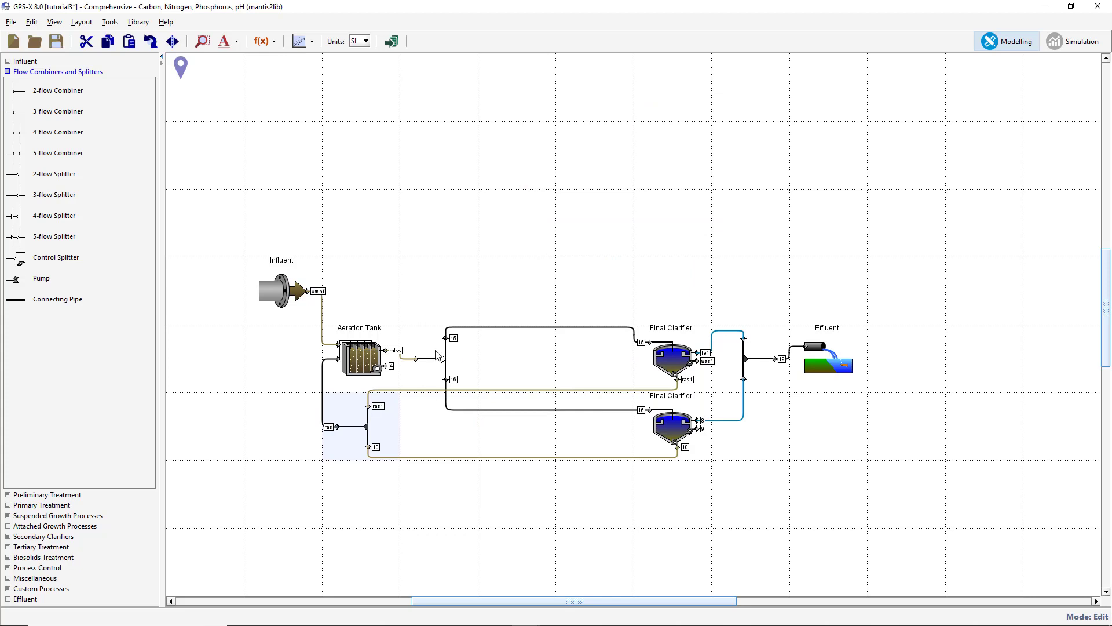
# - Label the splitter MLSS Splitter with outputs mlss1 and mlss2
pyautogui.rightClick(436, 351)
pyautogui.click(501, 476)
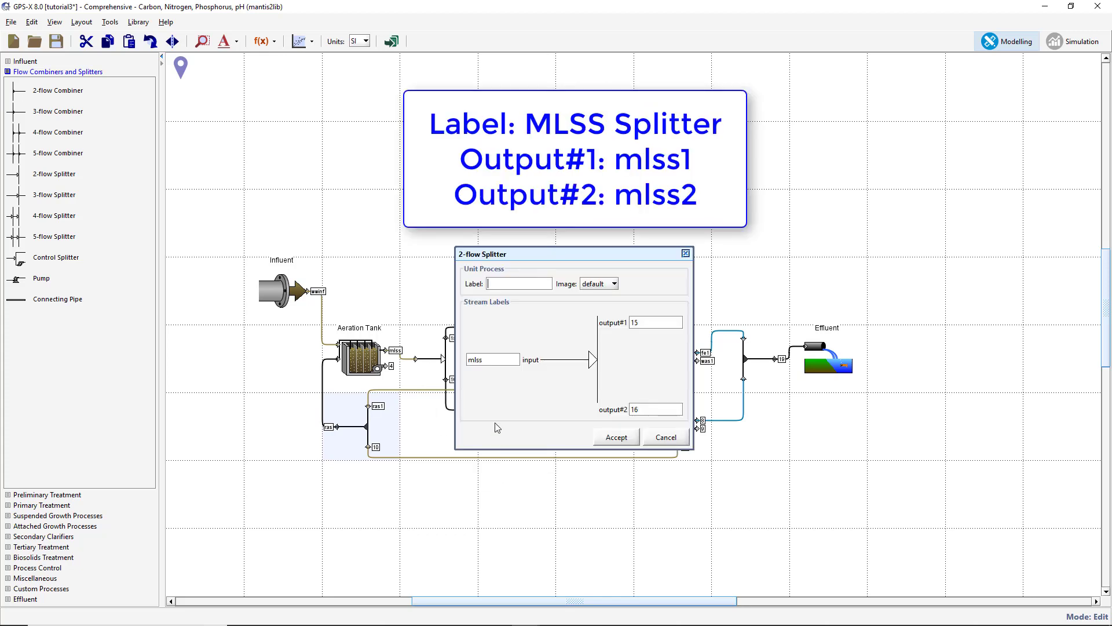
pyautogui.write('MLSS Splitter')
pyautogui.click(635, 322)
pyautogui.write('mlss1')
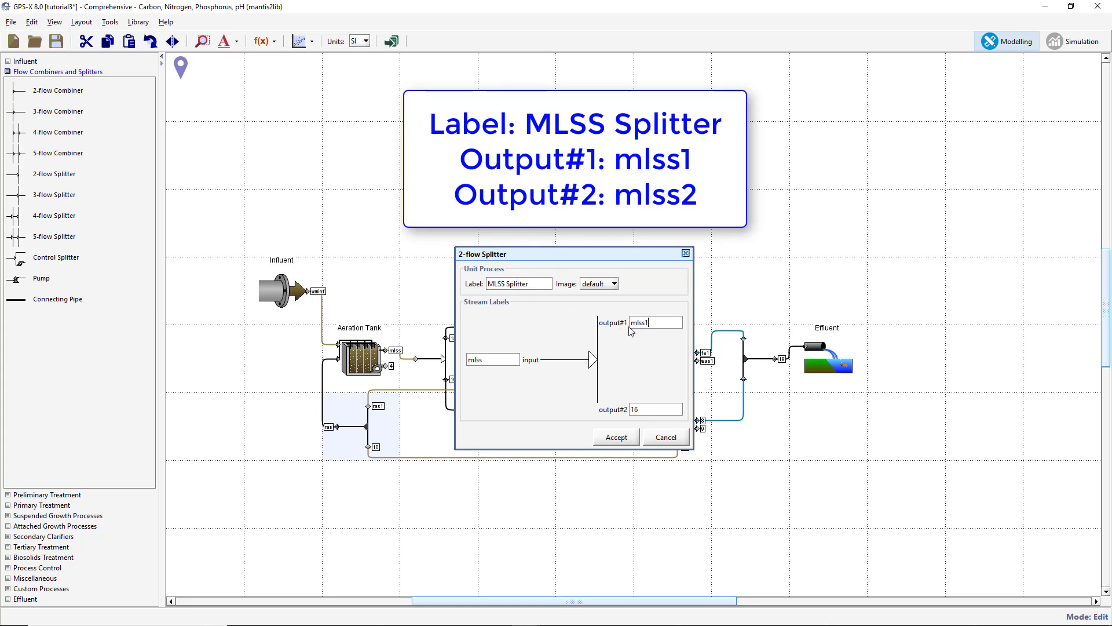
pyautogui.press('Tab')
pyautogui.write('mlss2')
# - Apply the splitter labels and rename the upper clarifier Final Clarifier 1
pyautogui.click(616, 437)
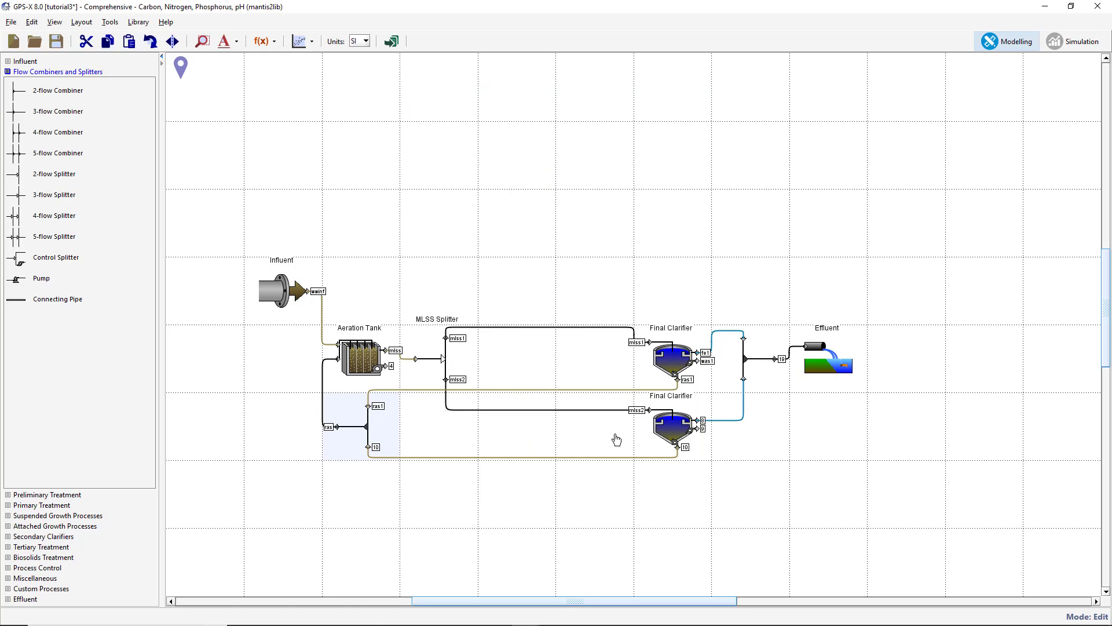
pyautogui.rightClick(666, 365)
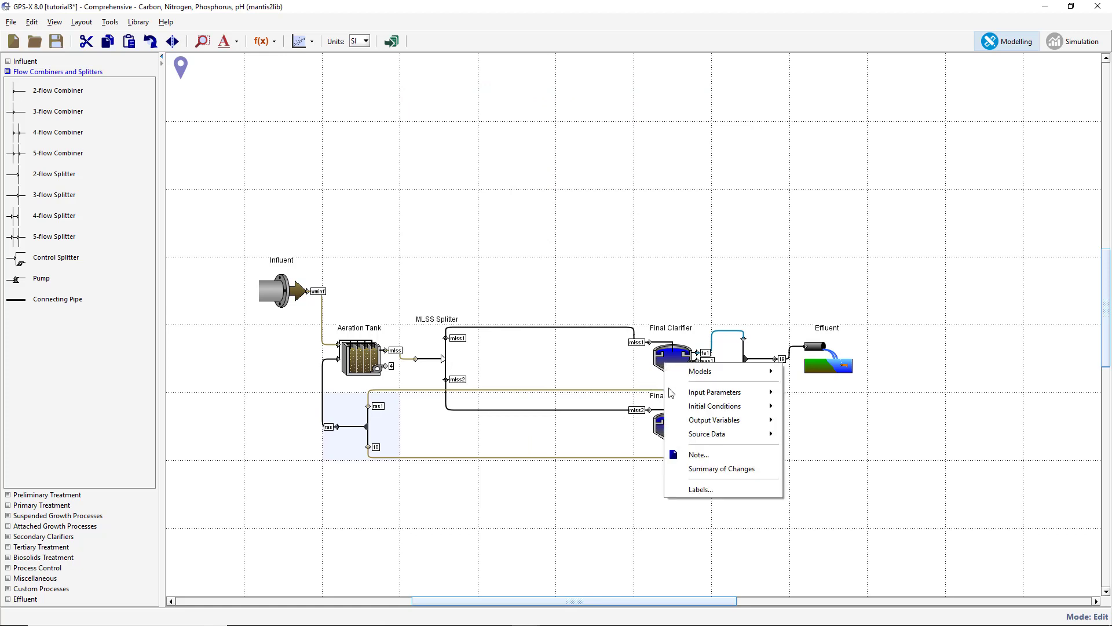
pyautogui.click(701, 489)
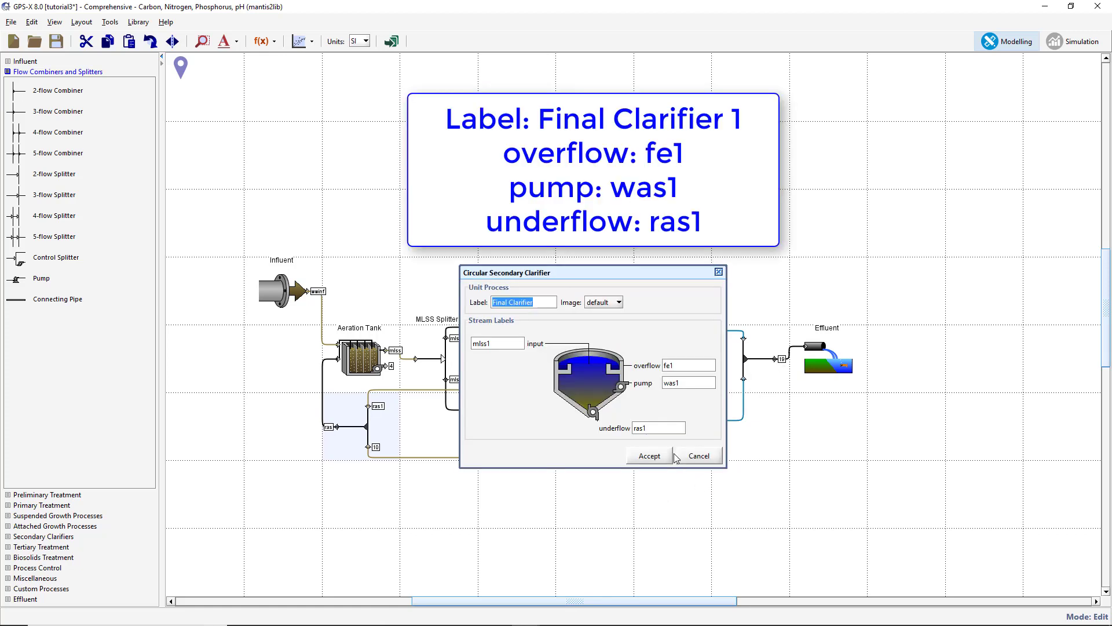
pyautogui.click(555, 304)
pyautogui.write('1')
pyautogui.click(647, 455)
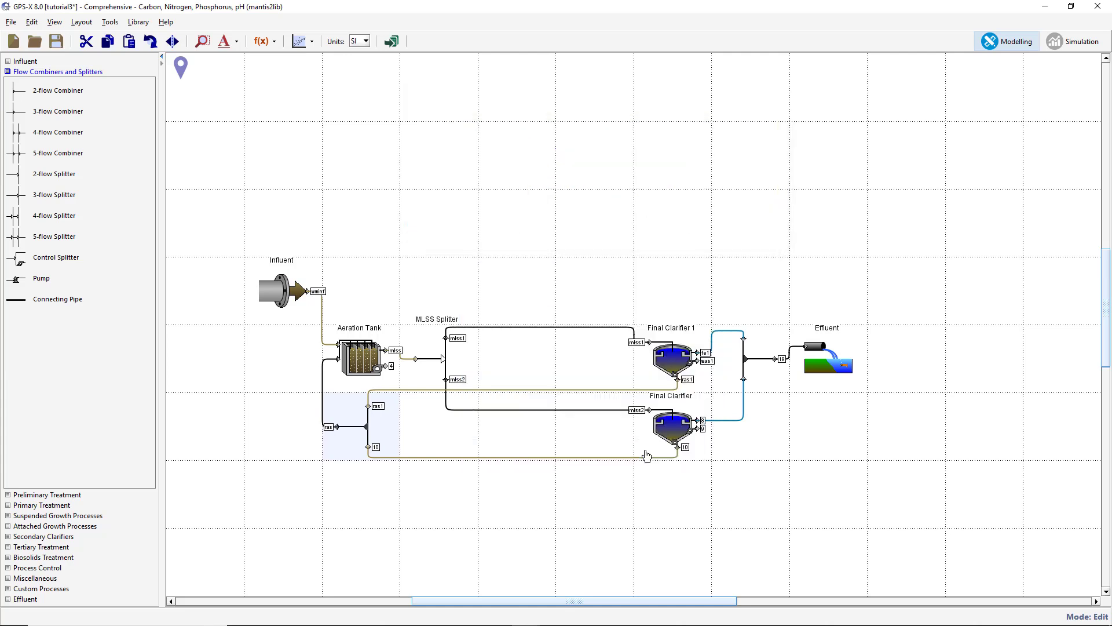
# - Rename the lower clarifier Final Clarifier 2 with streams fe2, was2 and ras2
pyautogui.rightClick(668, 424)
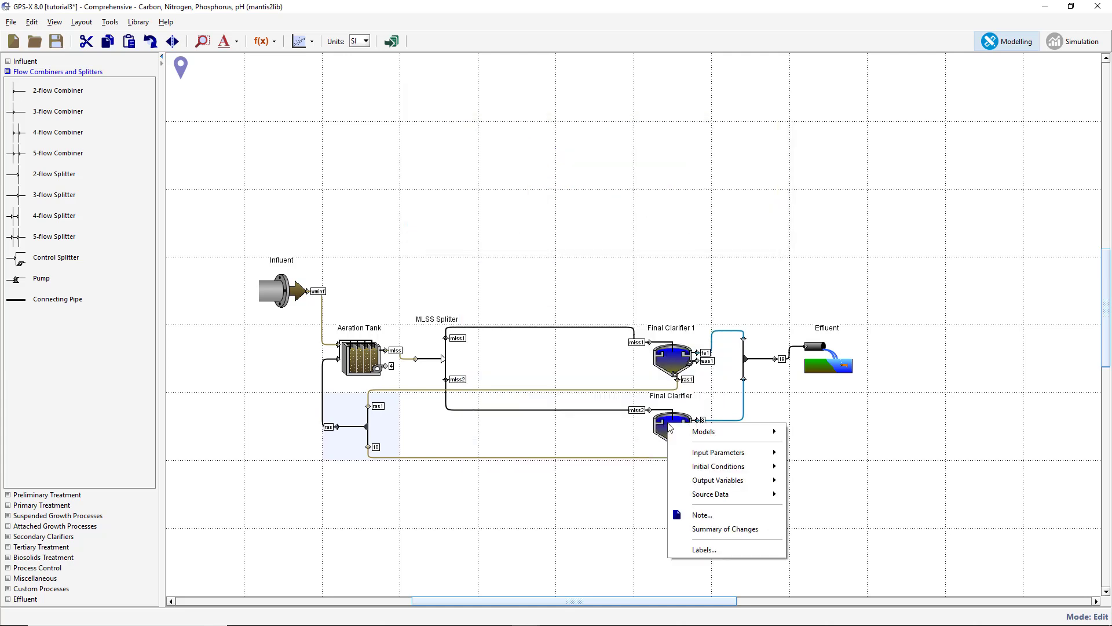
pyautogui.click(695, 548)
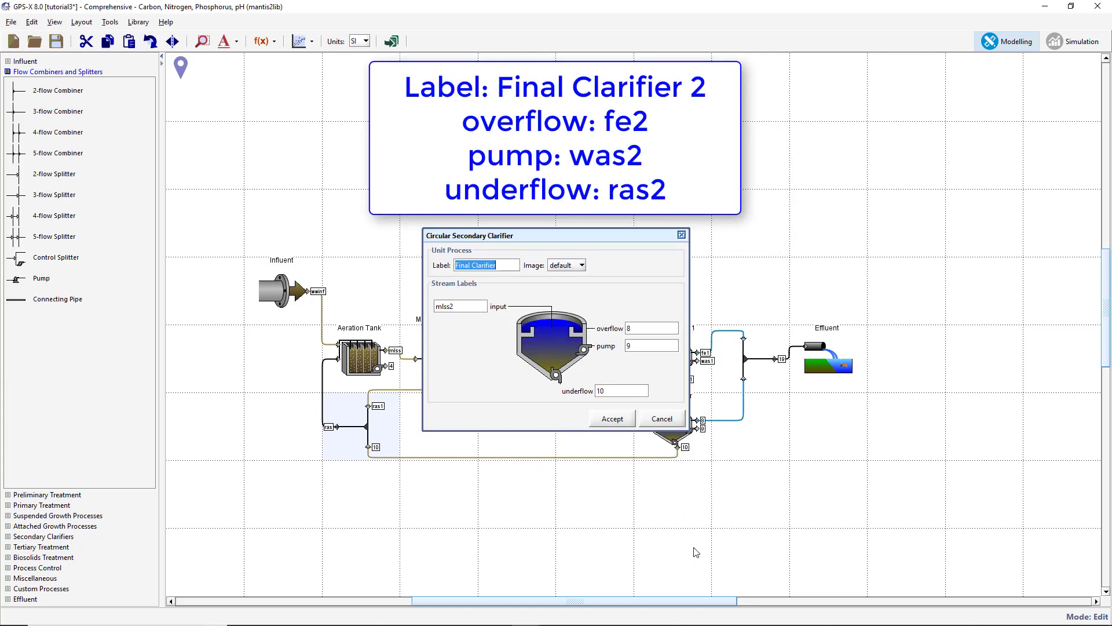
pyautogui.click(508, 266)
pyautogui.moveTo(631, 328); pyautogui.dragTo(623, 330)
pyautogui.write('fe2')
pyautogui.moveTo(632, 346); pyautogui.dragTo(622, 346)
pyautogui.write('was2')
pyautogui.moveTo(604, 391); pyautogui.dragTo(592, 391)
pyautogui.write('ras2')
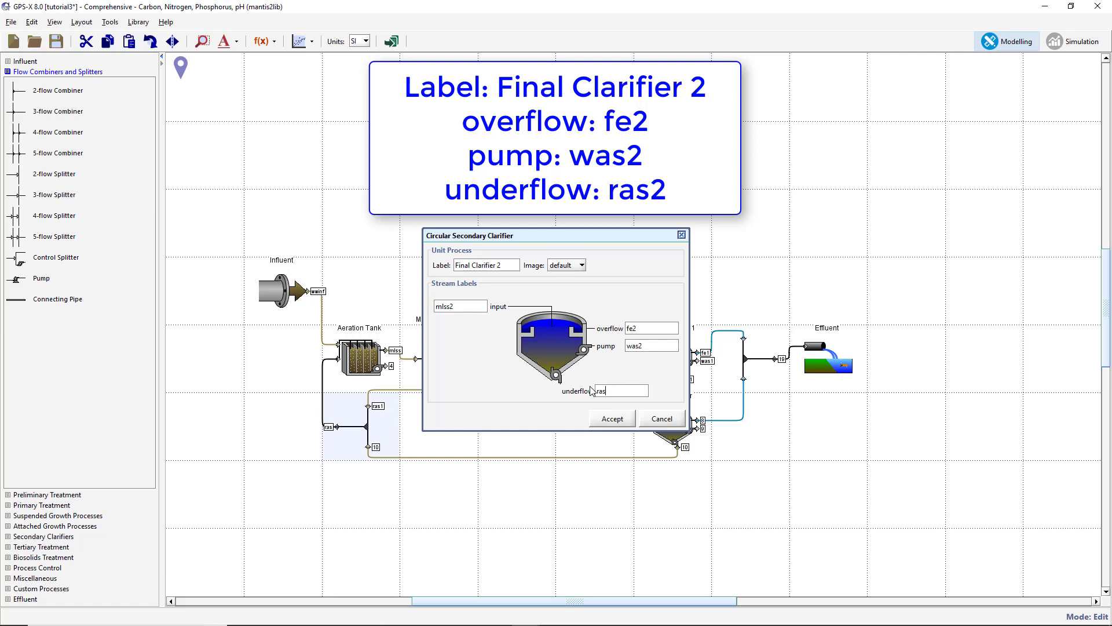
pyautogui.click(611, 418)
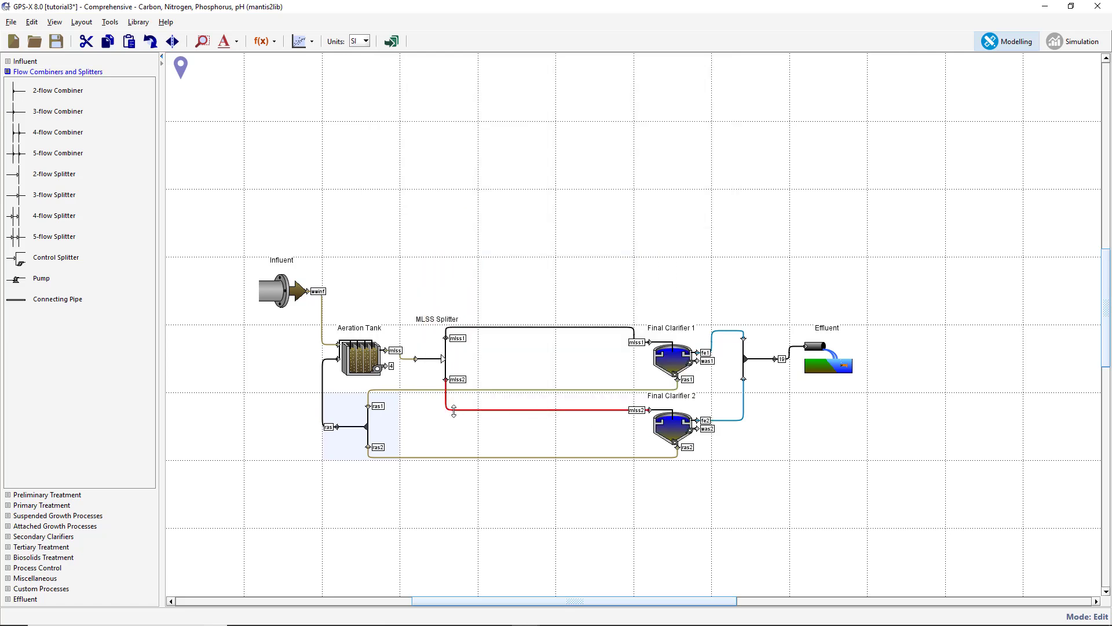
# - Label the return junction RAS Combiner
pyautogui.rightClick(368, 424)
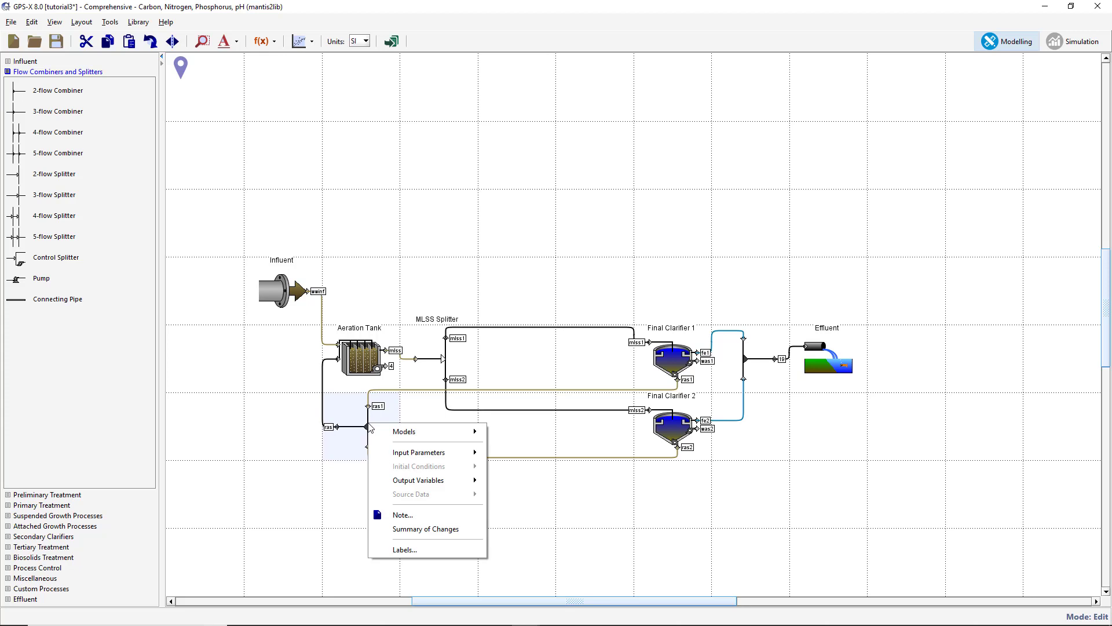
pyautogui.click(403, 549)
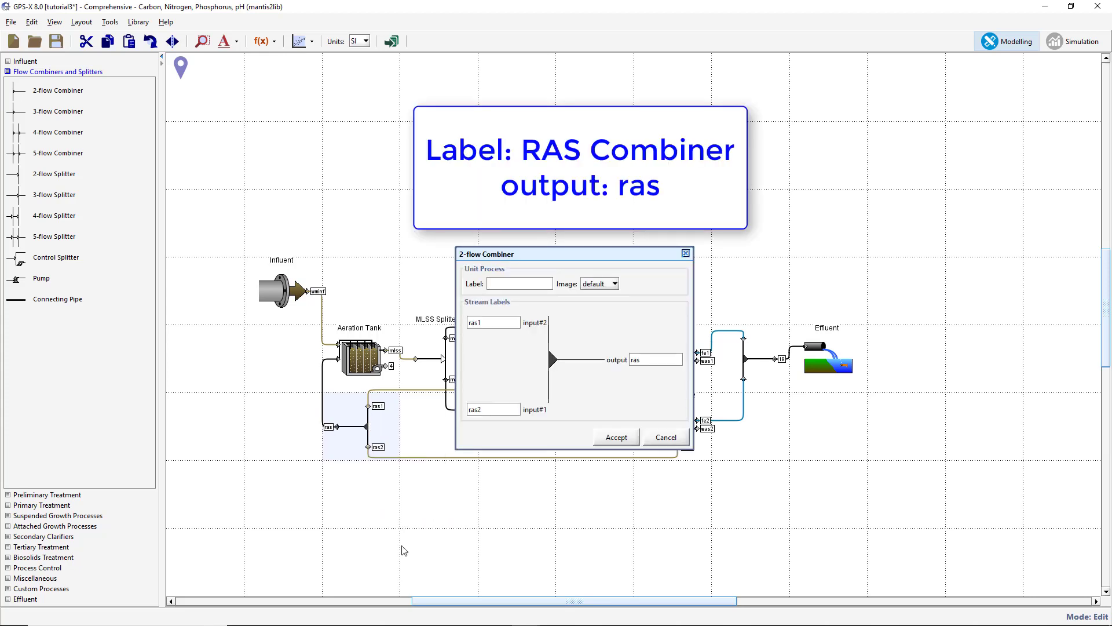
pyautogui.write('RAS Combiner')
pyautogui.click(607, 447)
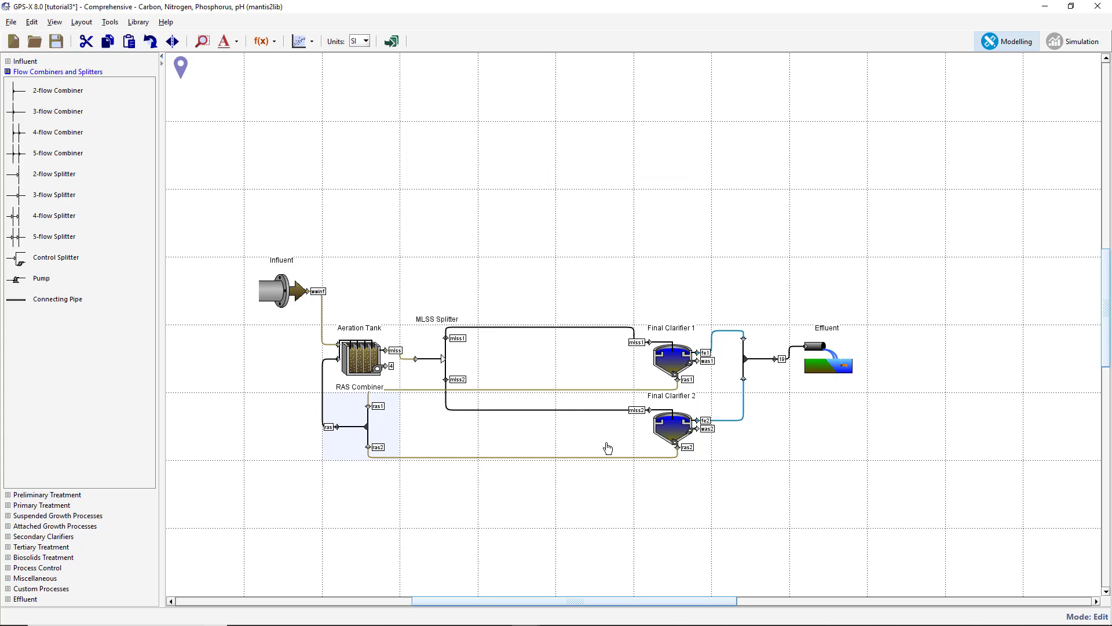
# - Label the effluent junction FE Combiner with output fe, leaving the Effluent labels unchanged
pyautogui.rightClick(746, 363)
pyautogui.click(783, 487)
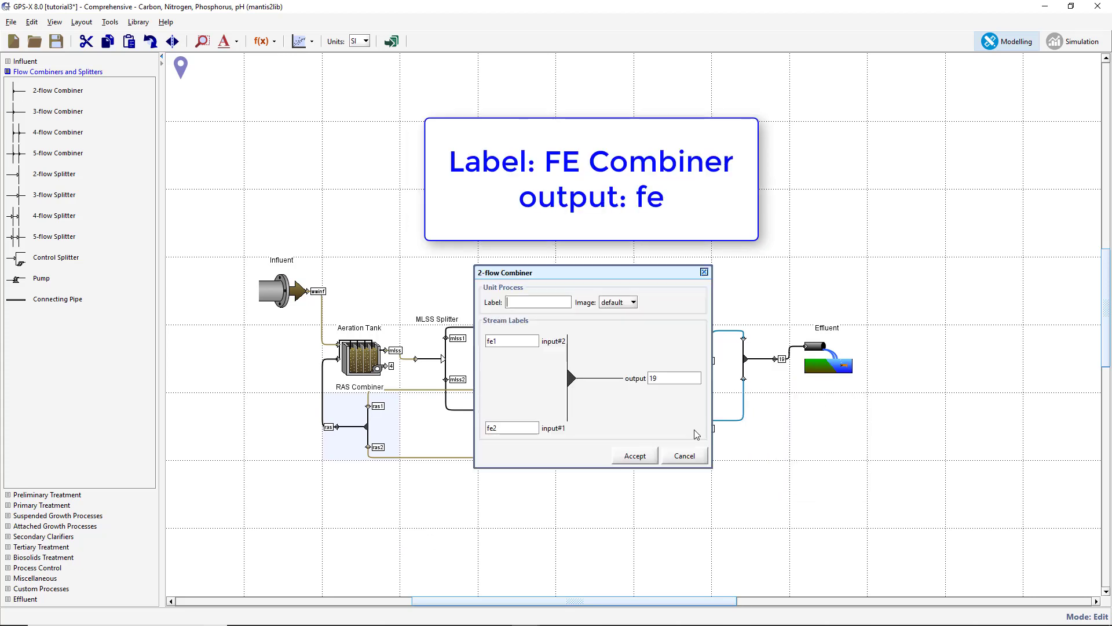
pyautogui.write('FE Combiner')
pyautogui.doubleClick(650, 378)
pyautogui.write('fe')
pyautogui.click(639, 456)
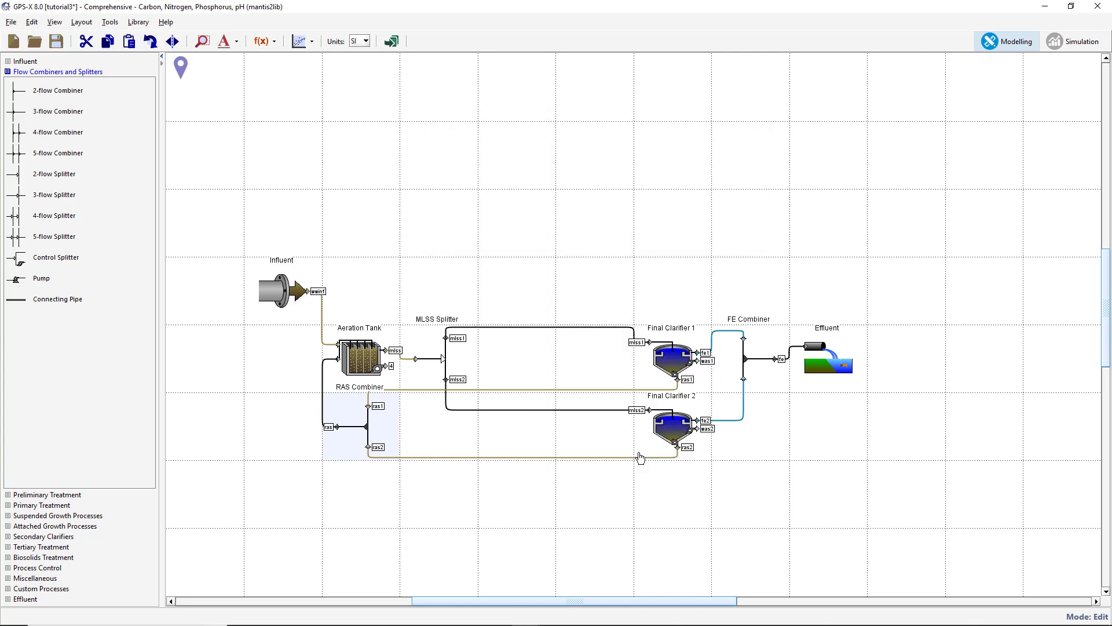
pyautogui.rightClick(817, 362)
pyautogui.click(867, 486)
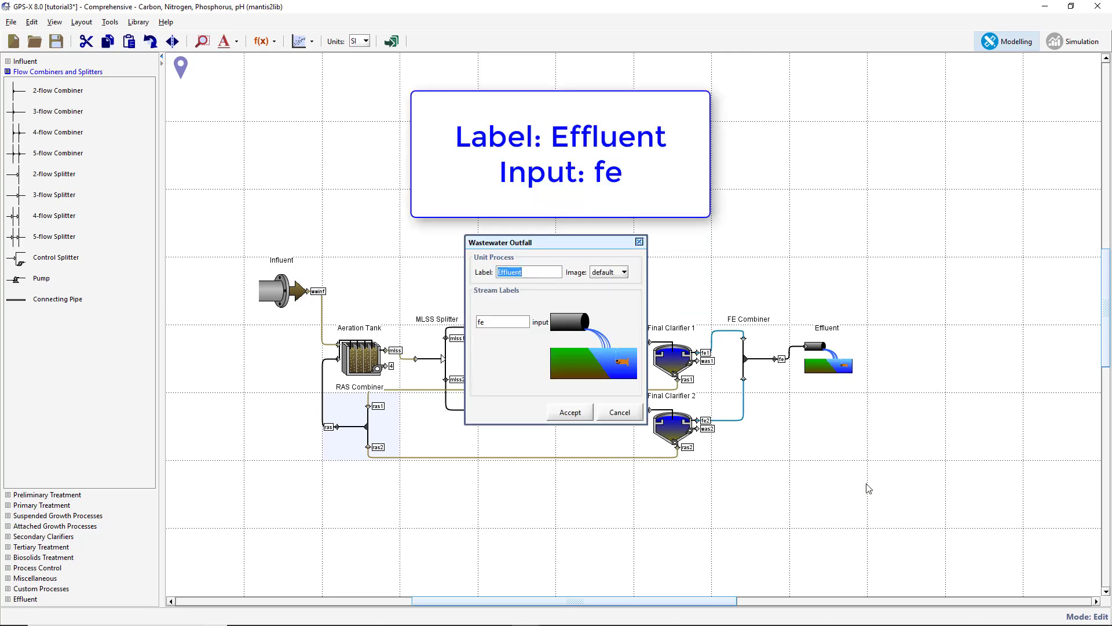
pyautogui.click(585, 412)
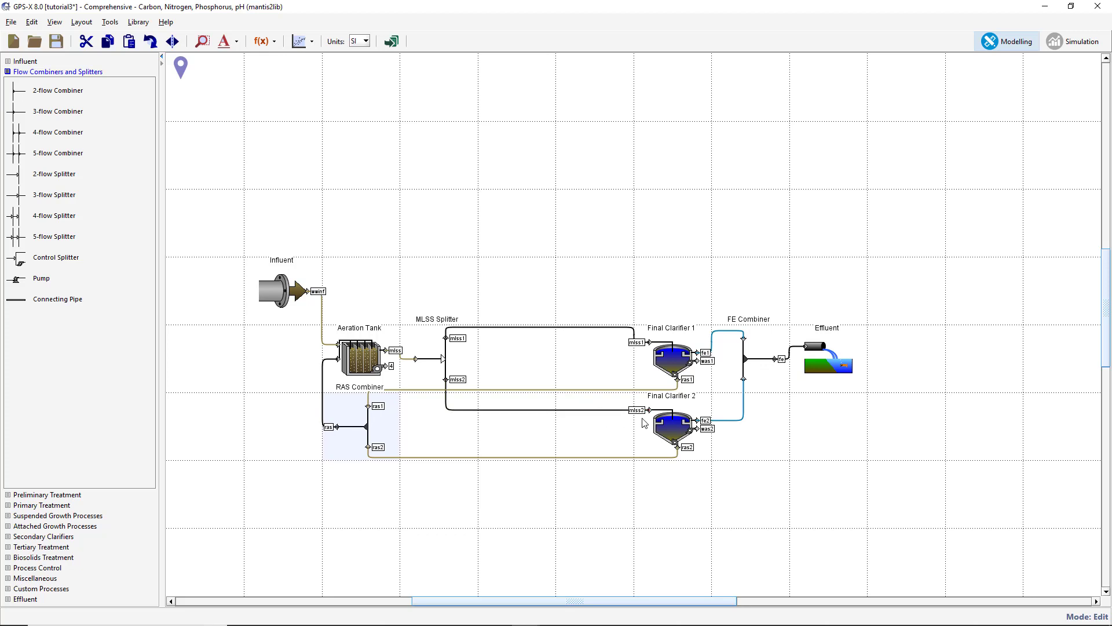
# - Attach the note 'Final Clarifier 2 is a copy of Final Clarifier 1' to Final Clarifier 2
pyautogui.rightClick(678, 430)
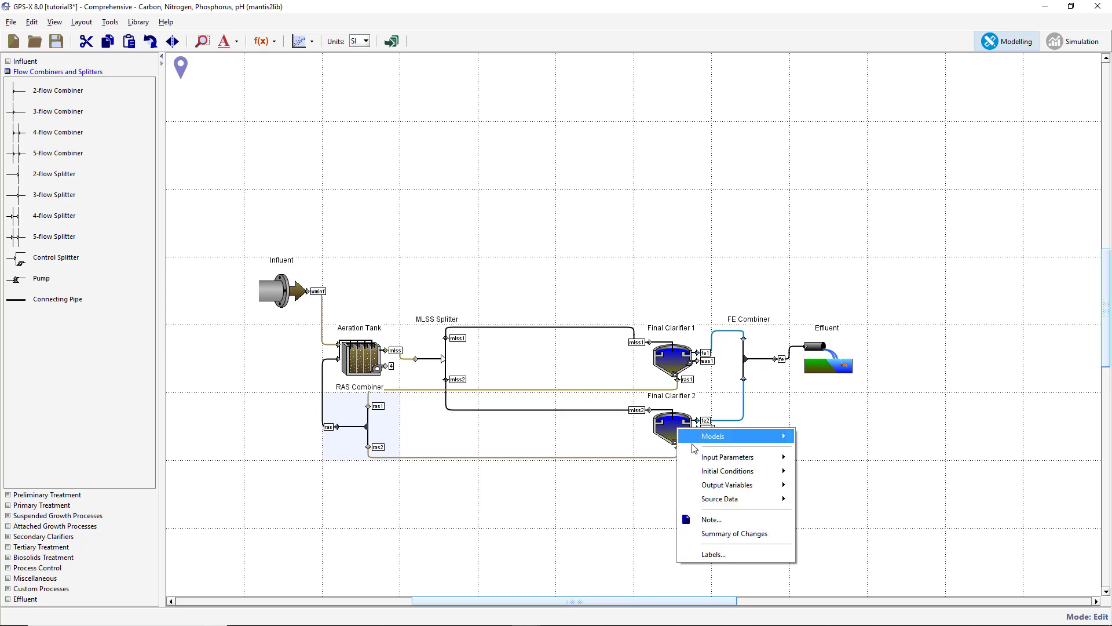
pyautogui.click(736, 525)
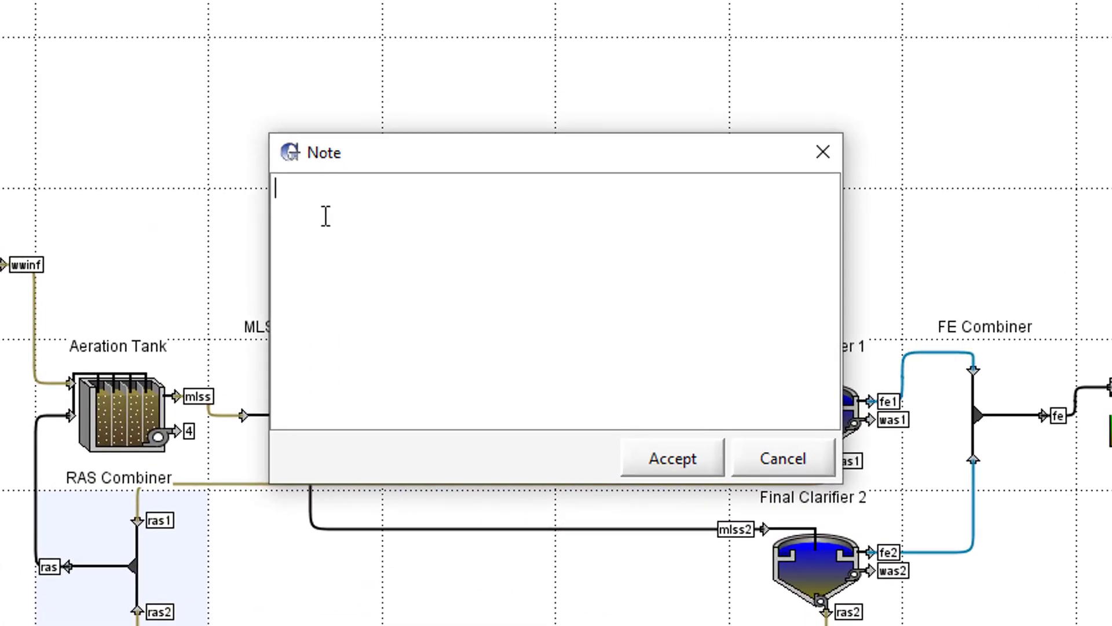
pyautogui.write('Final Clarifier 2 is a')
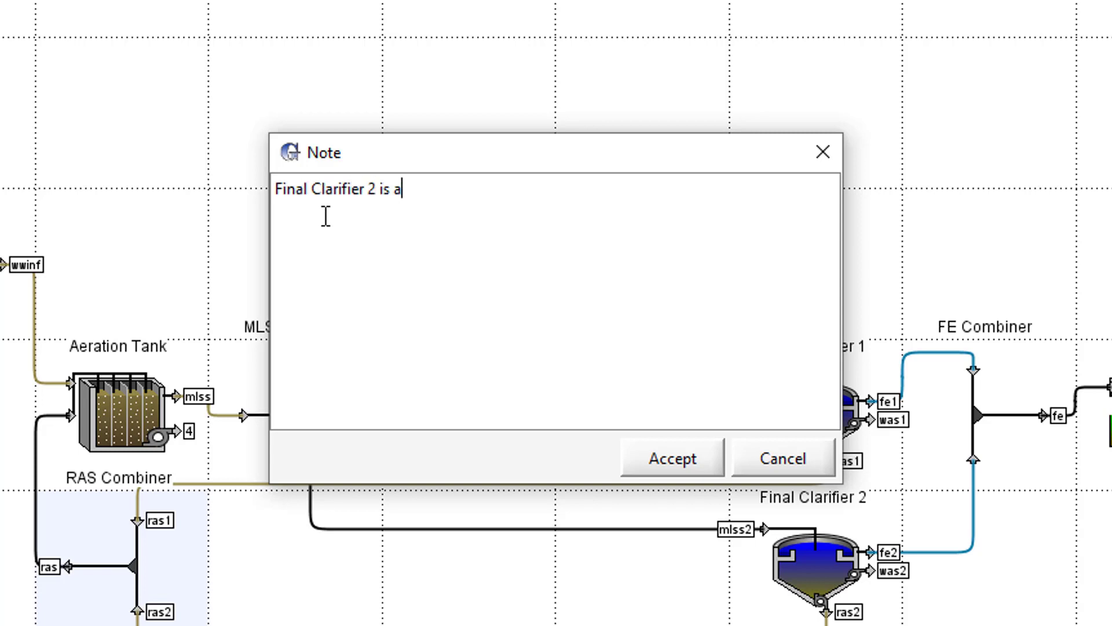
pyautogui.write(' copy of Final Clarifier')
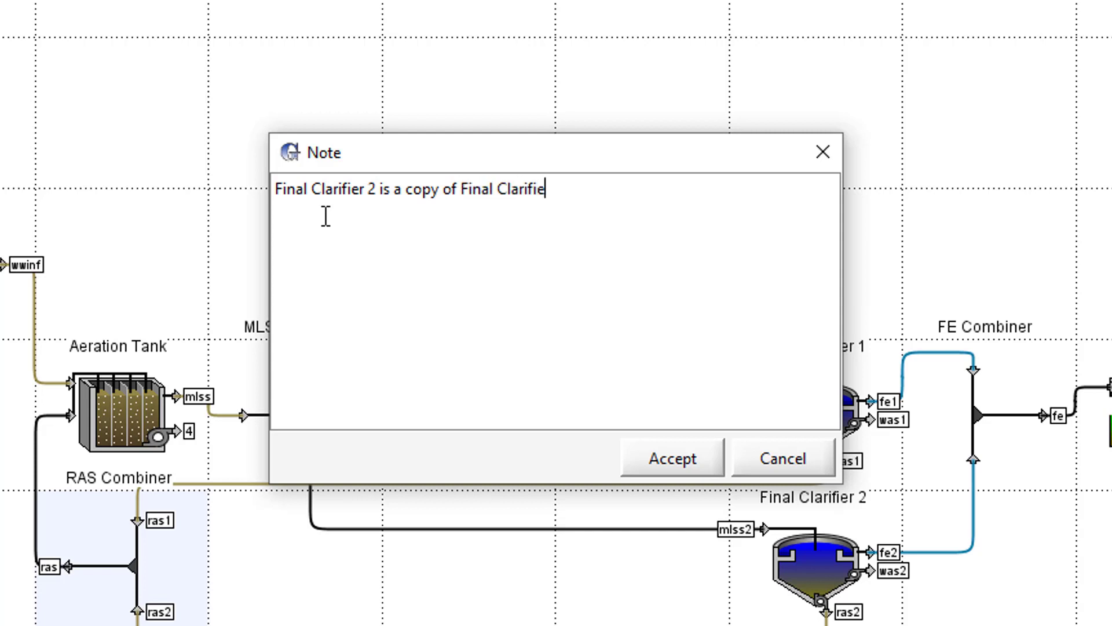
pyautogui.write(' 1')
pyautogui.click(672, 460)
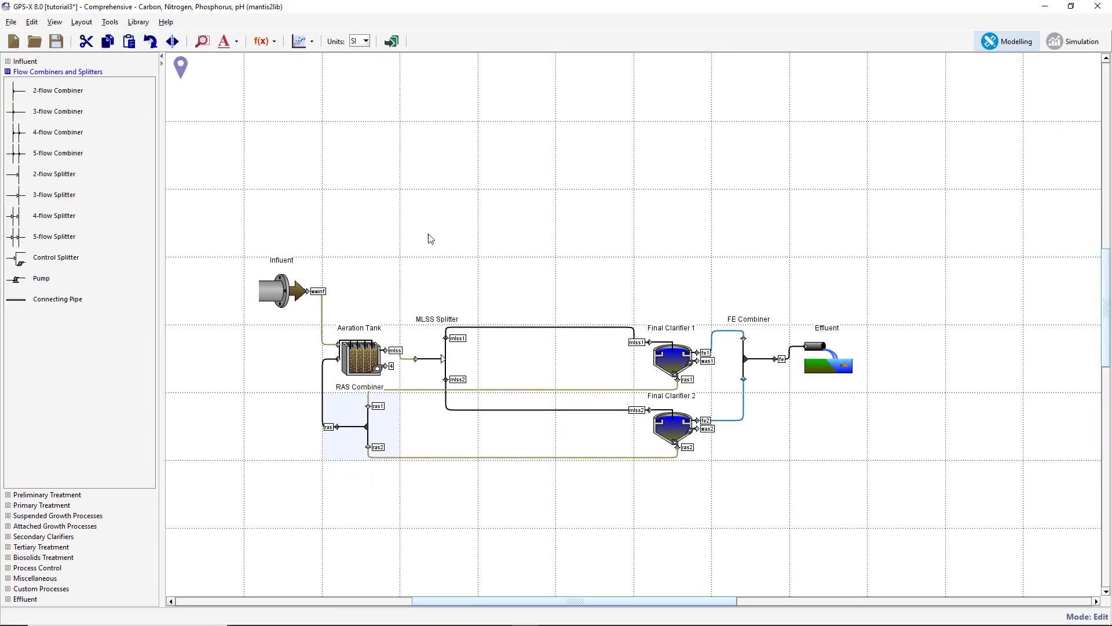
# - Save the two-clarifier project and switch GPS-X into Simulation mode
pyautogui.click(58, 42)
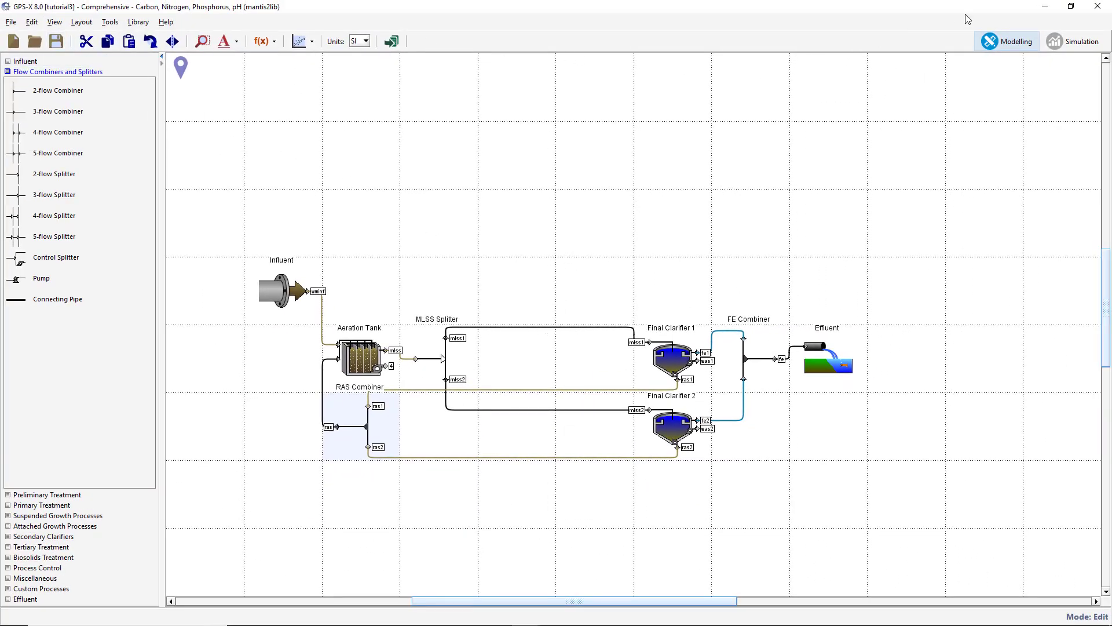
pyautogui.click(1061, 40)
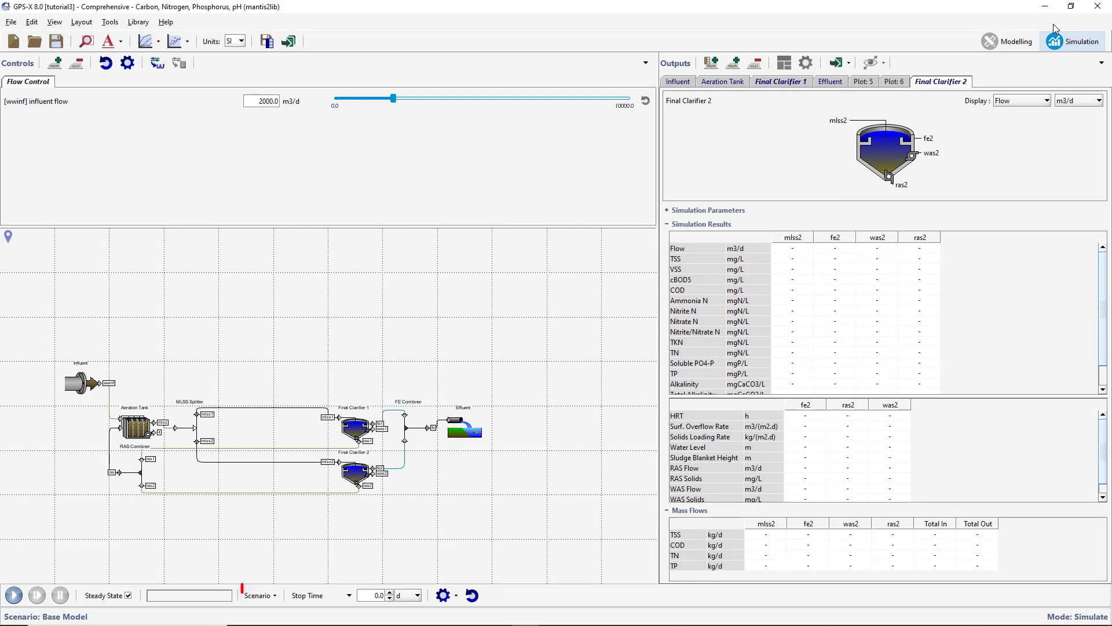
# - Add a scenario named 'Expansion' based on the Base Model and select it as the active scenario
pyautogui.click(271, 594)
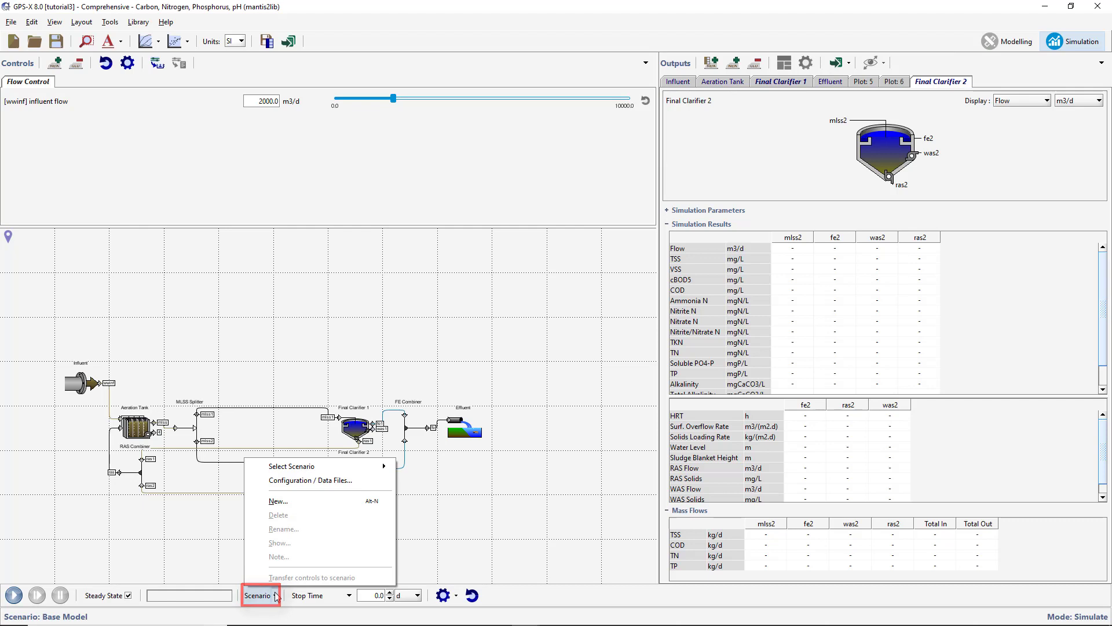
pyautogui.click(290, 502)
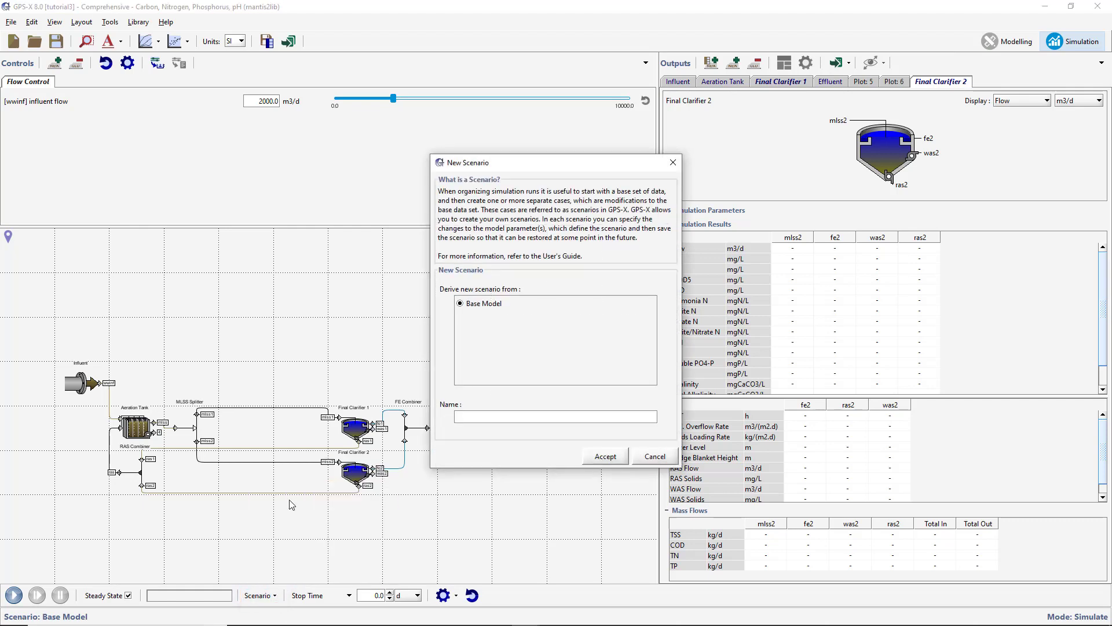
pyautogui.write('Expansion')
pyautogui.click(603, 457)
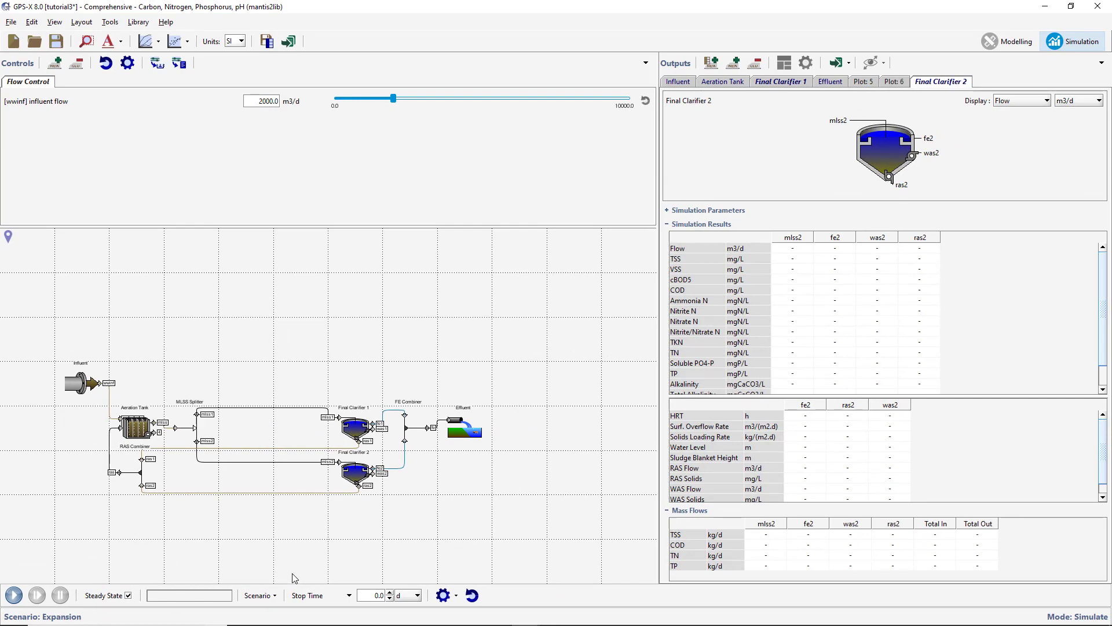
pyautogui.click(280, 596)
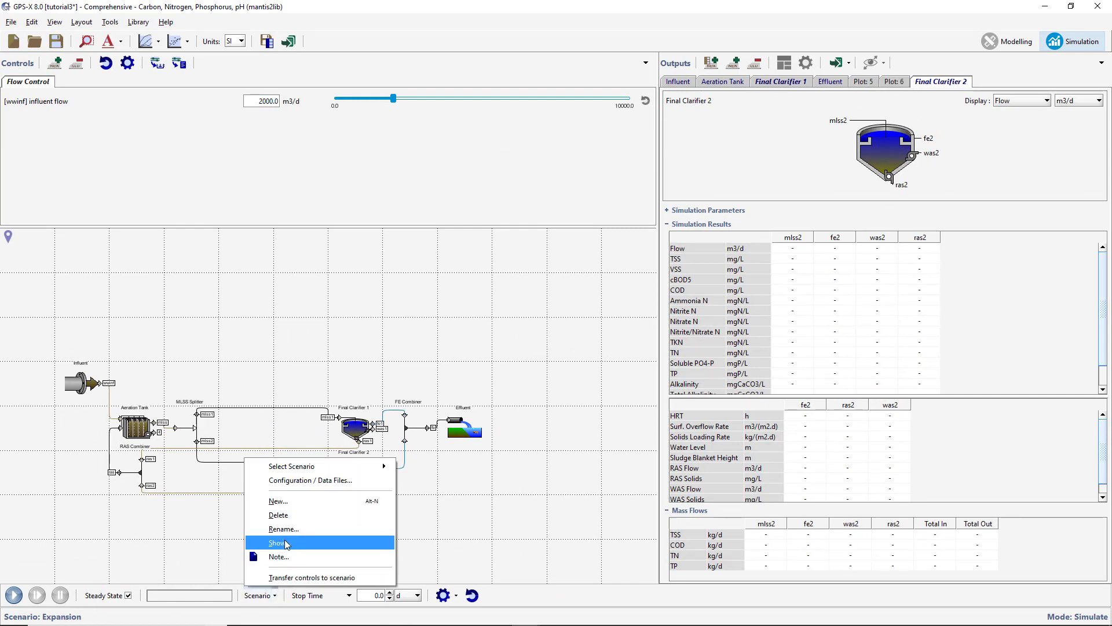
pyautogui.moveTo(298, 470)
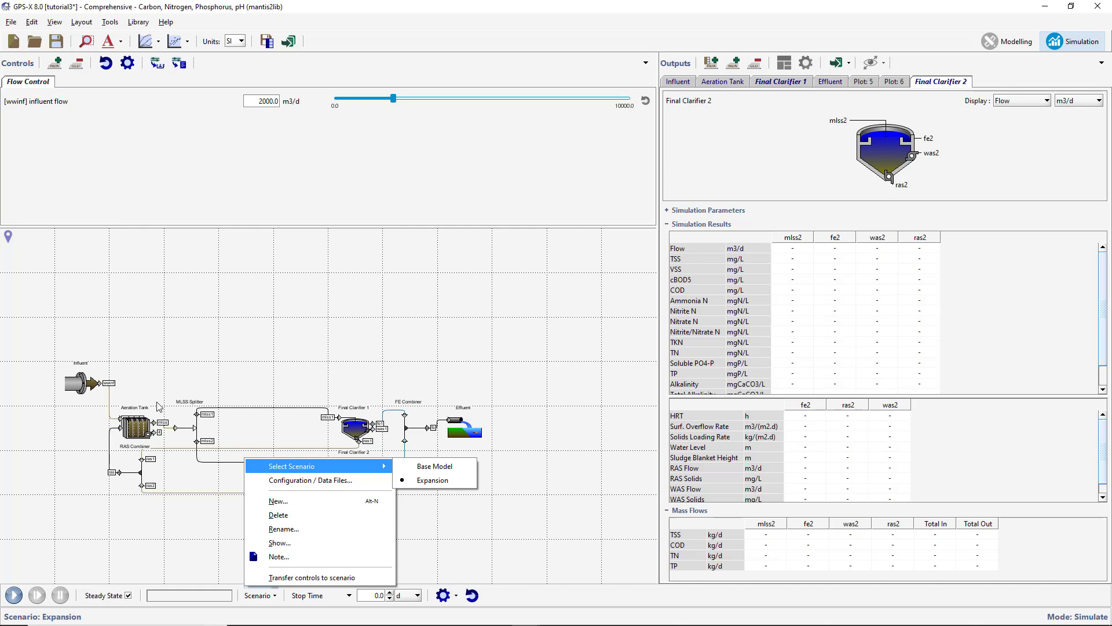
# - Set the Influent flow data to Sinusoidal type with an influent flow of 5000 m3/d
pyautogui.rightClick(83, 384)
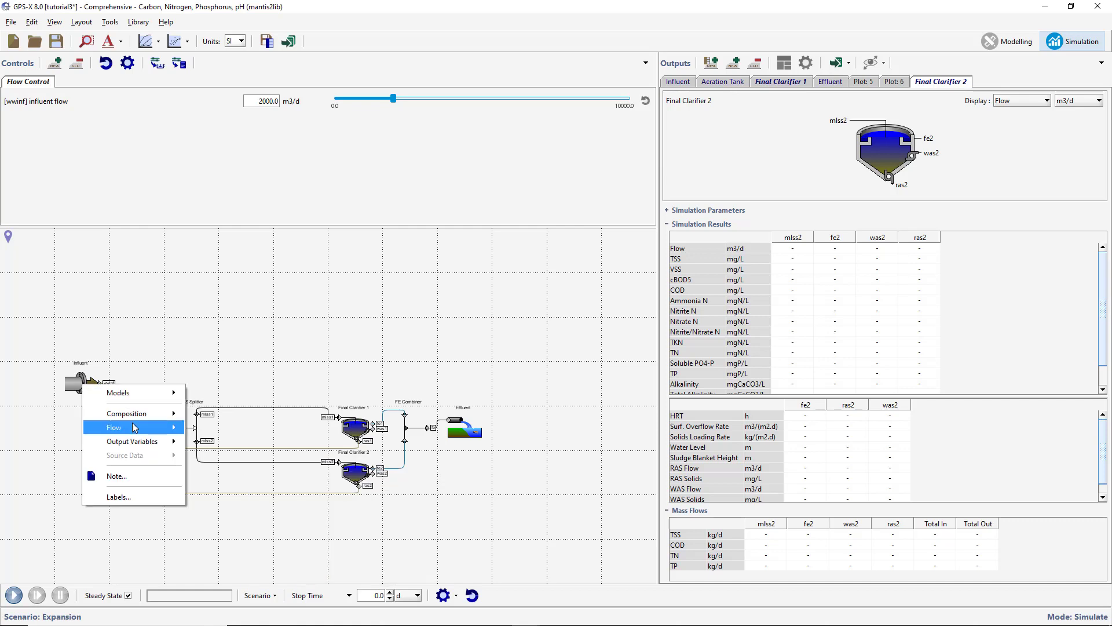
pyautogui.moveTo(134, 428)
pyautogui.click(212, 430)
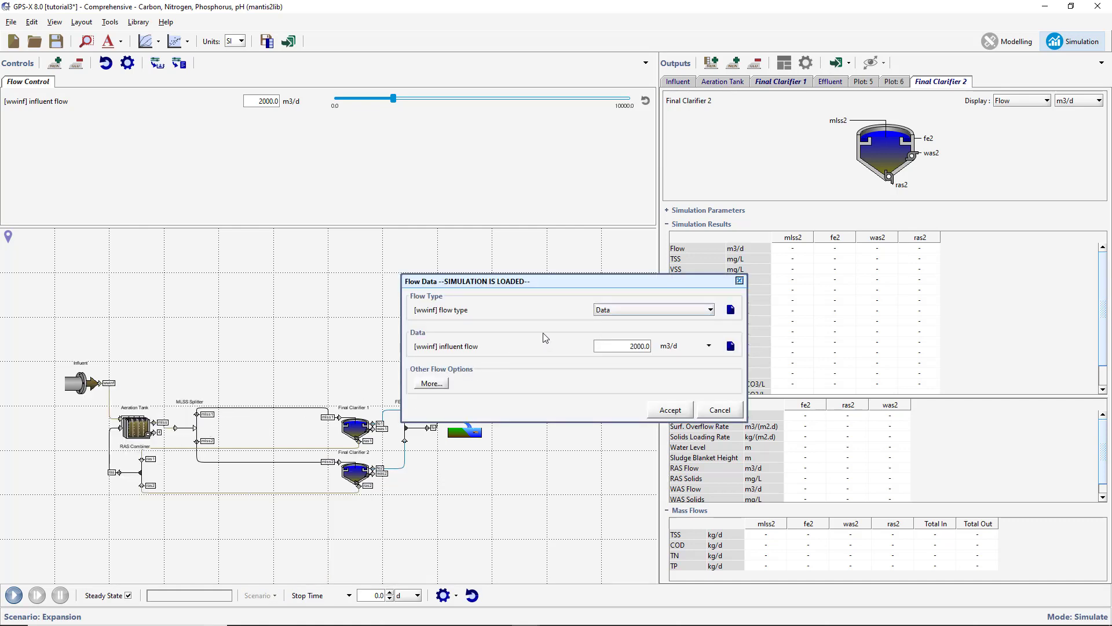
pyautogui.click(676, 312)
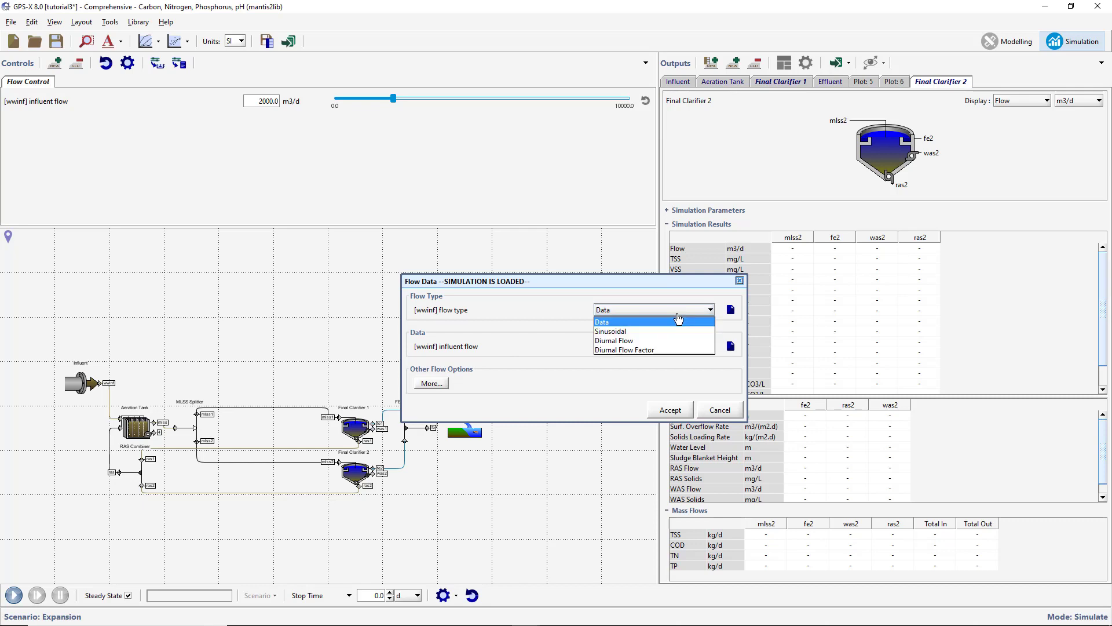
pyautogui.click(673, 330)
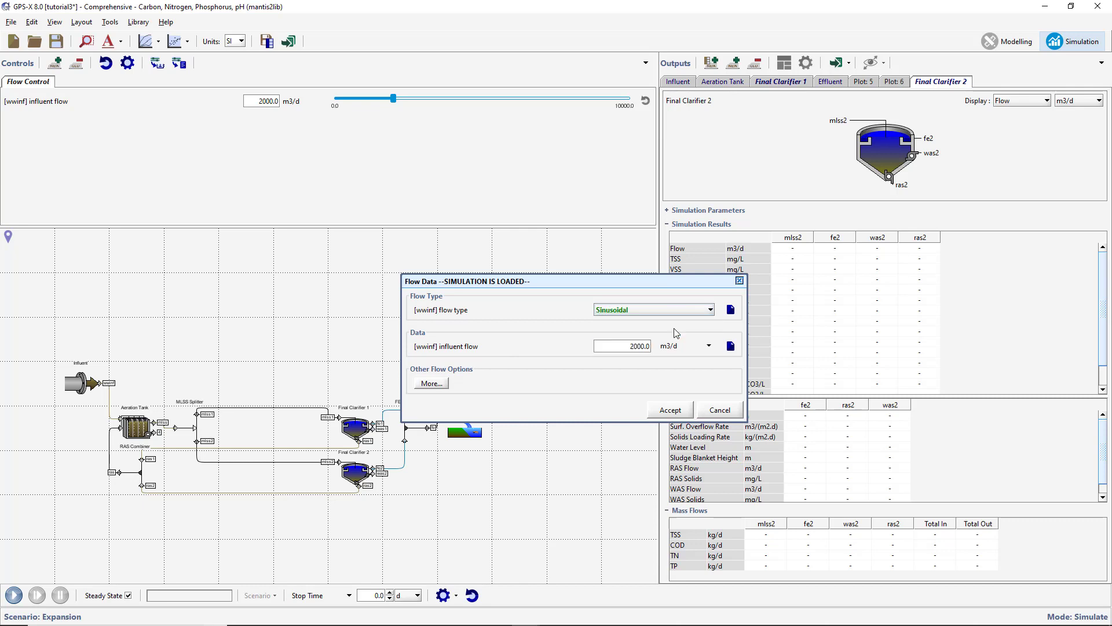
pyautogui.doubleClick(636, 348)
pyautogui.write('5000')
pyautogui.press('Return')
pyautogui.click(670, 410)
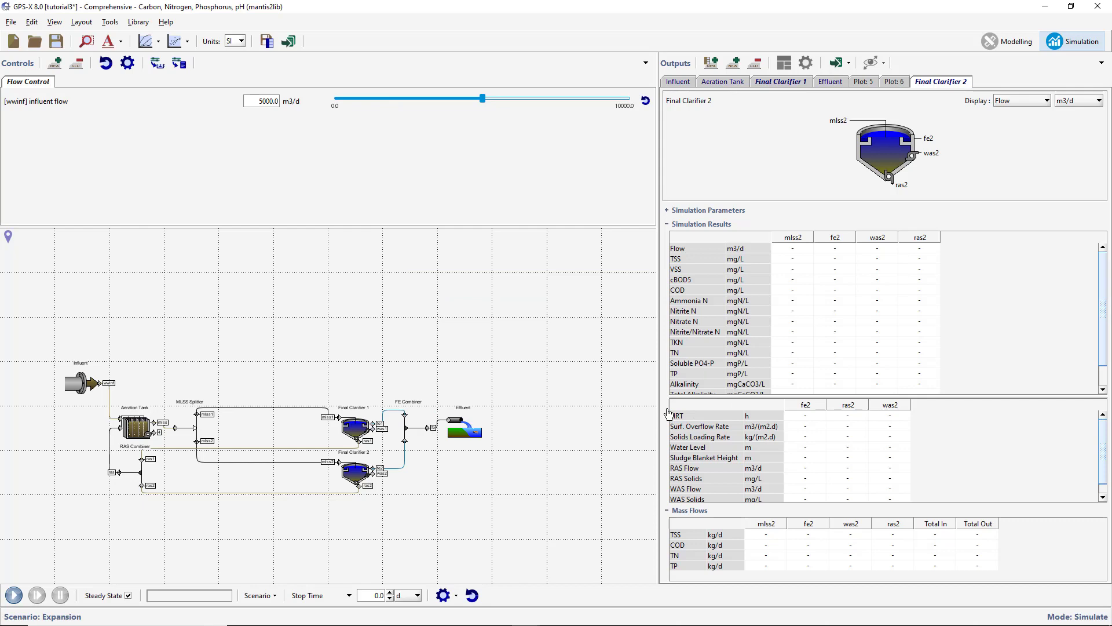
pyautogui.click(275, 596)
pyautogui.click(289, 543)
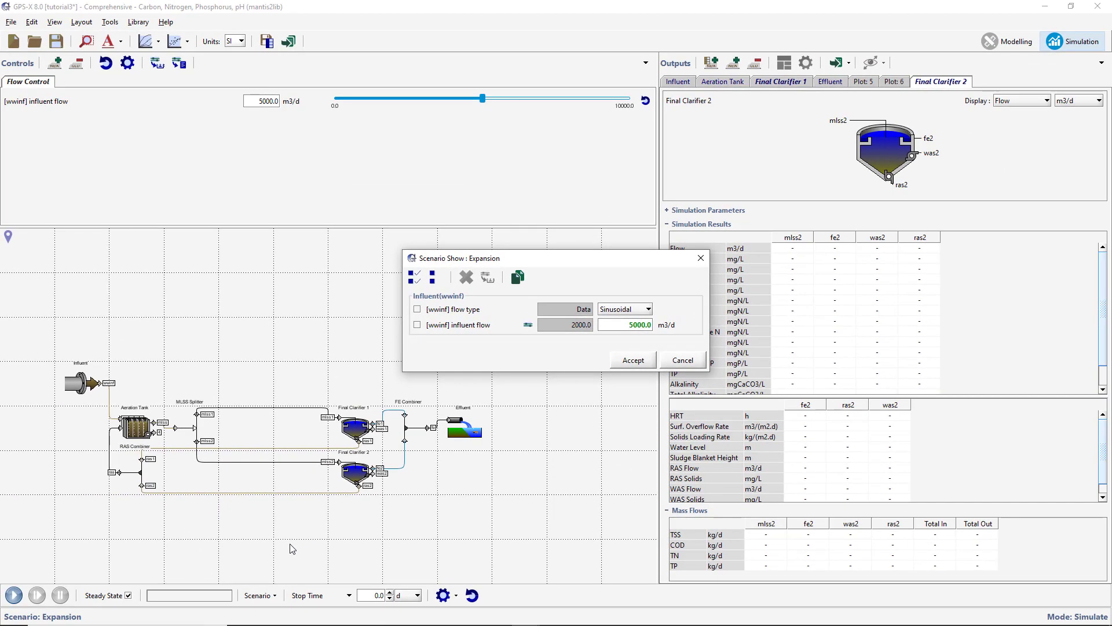
pyautogui.click(634, 360)
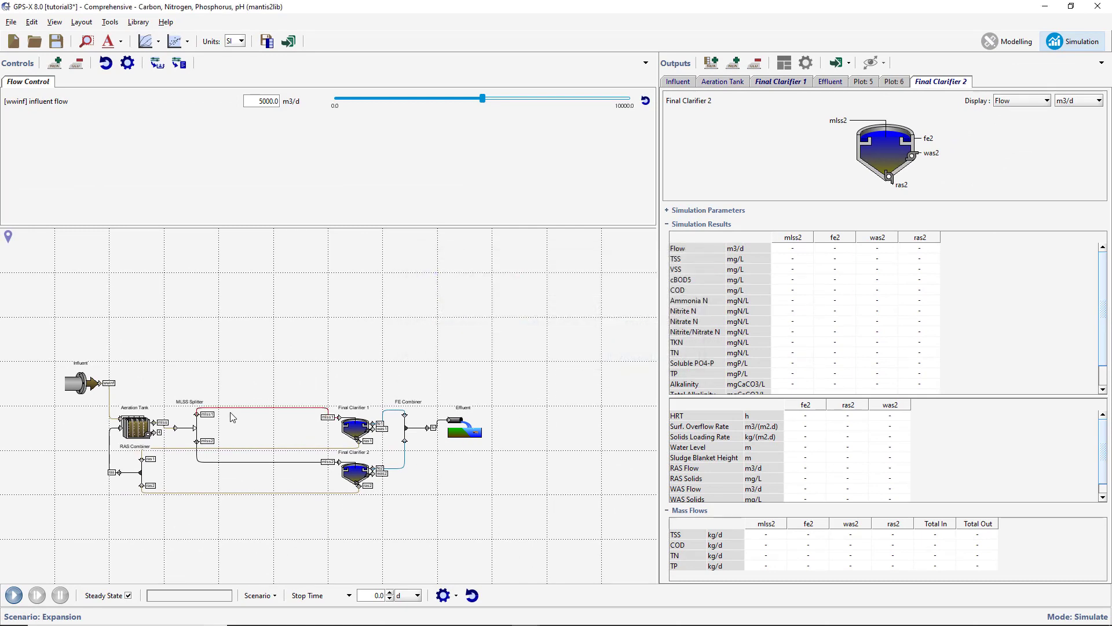
pyautogui.rightClick(194, 432)
# - Add the MLSS Splitter's split fraction from Splitter Setup as an interactive control
pyautogui.moveTo(243, 458)
pyautogui.click(320, 458)
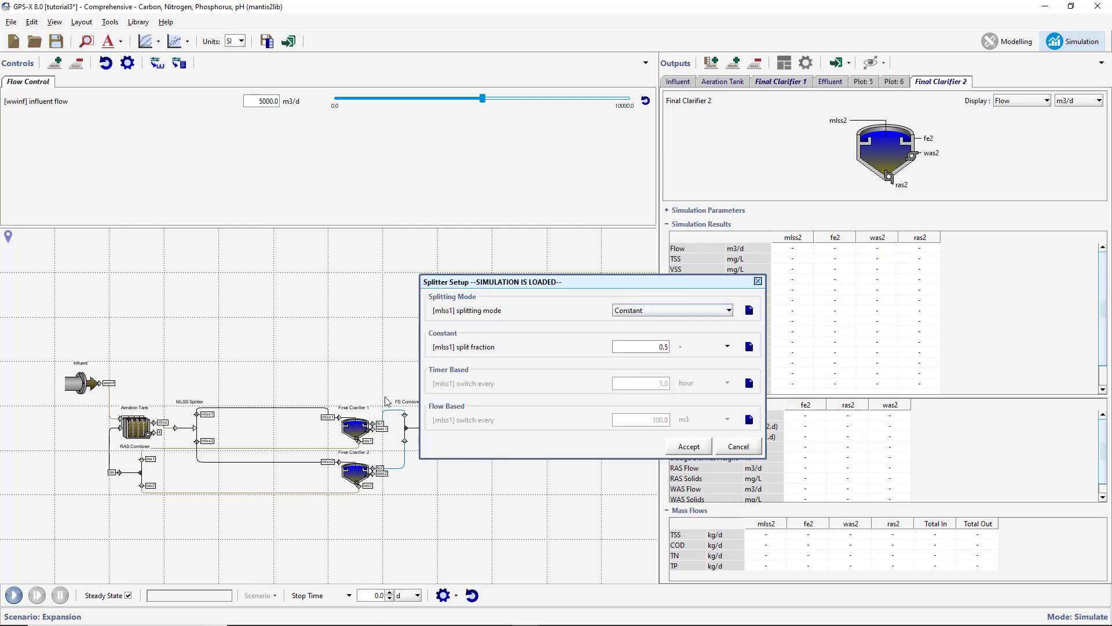
pyautogui.moveTo(471, 352); pyautogui.dragTo(305, 151)
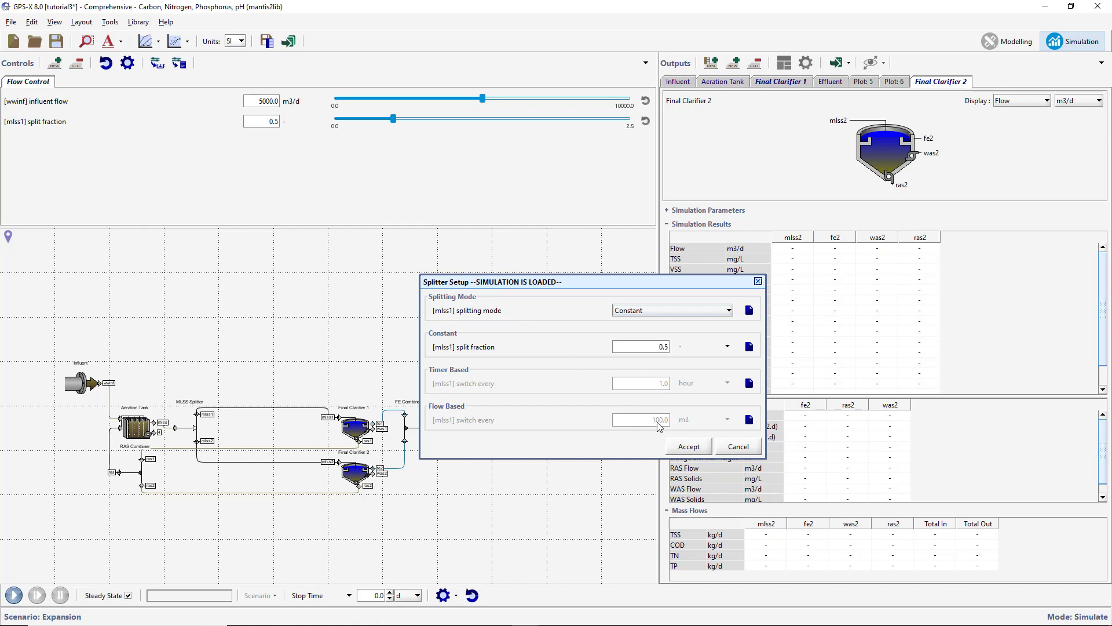
pyautogui.click(685, 445)
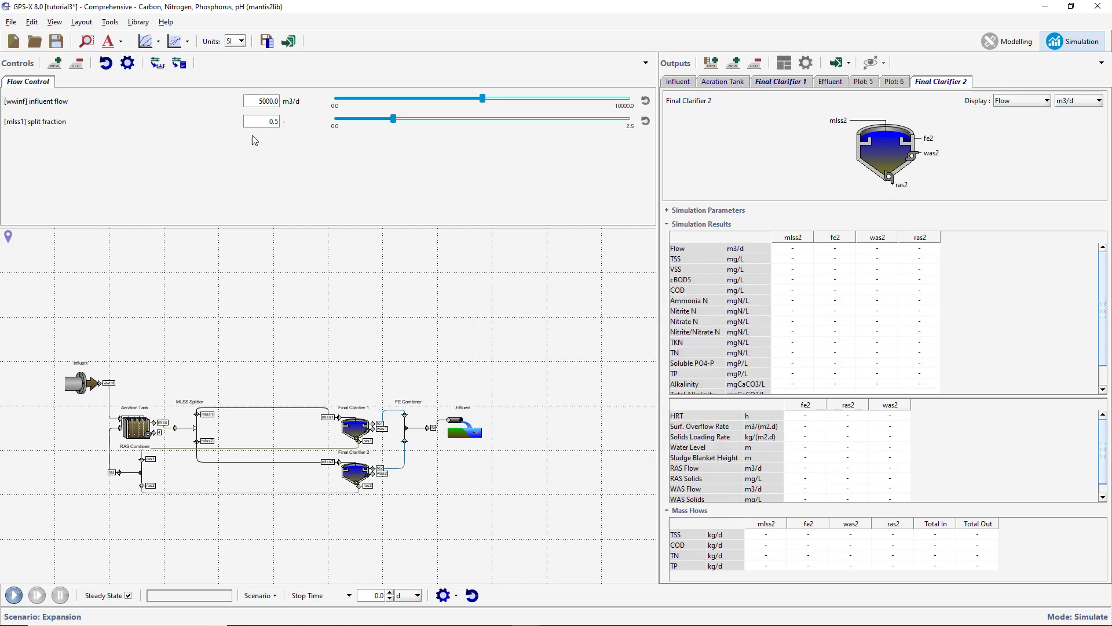
# - Set the split fraction control's slider maximum to 1, giving a 0 to 1 range
pyautogui.click(127, 63)
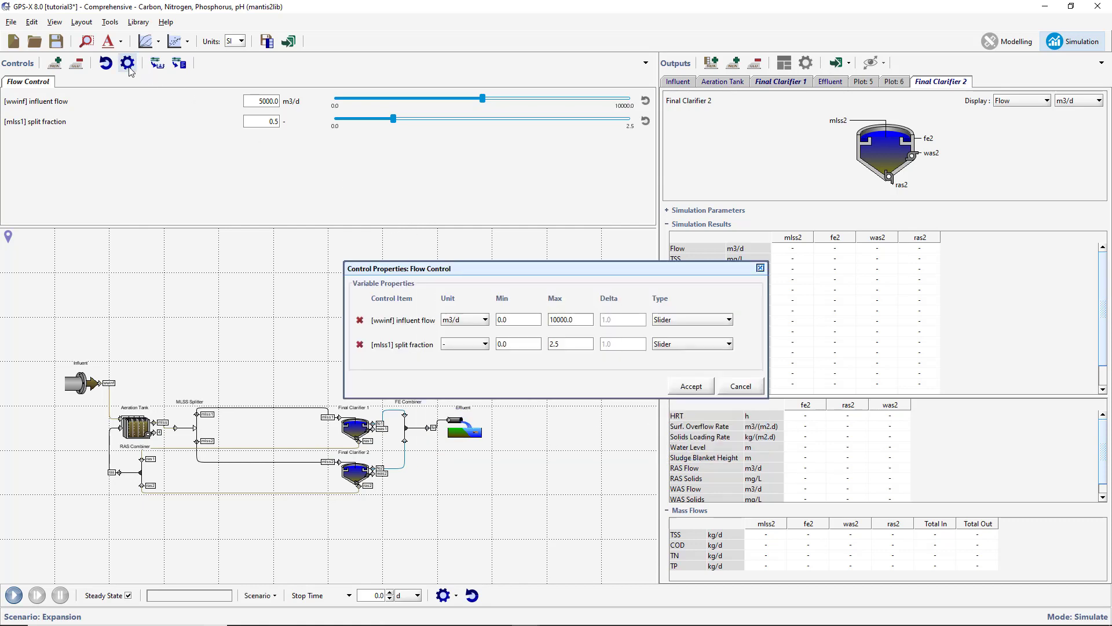
pyautogui.click(566, 342)
pyautogui.press('BackSpace')
pyautogui.press('BackSpace')
pyautogui.press('BackSpace')
pyautogui.write('1')
pyautogui.click(689, 385)
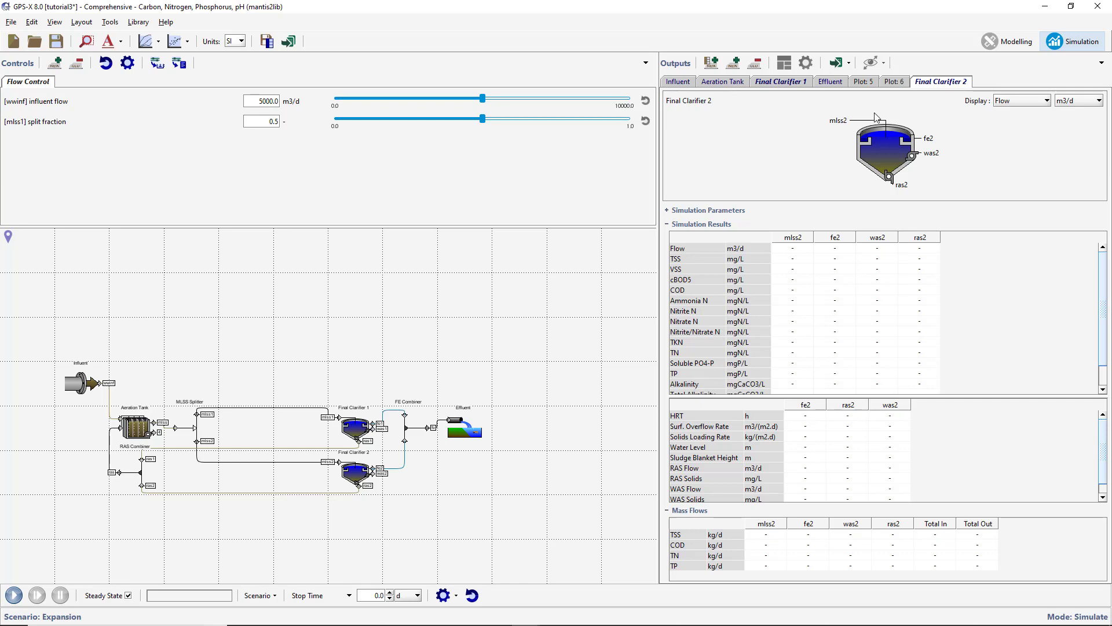
# - Restore the solids profile plot window and chart Final Clarifier 2's layer total suspended solids as Output: 3
pyautogui.click(905, 81)
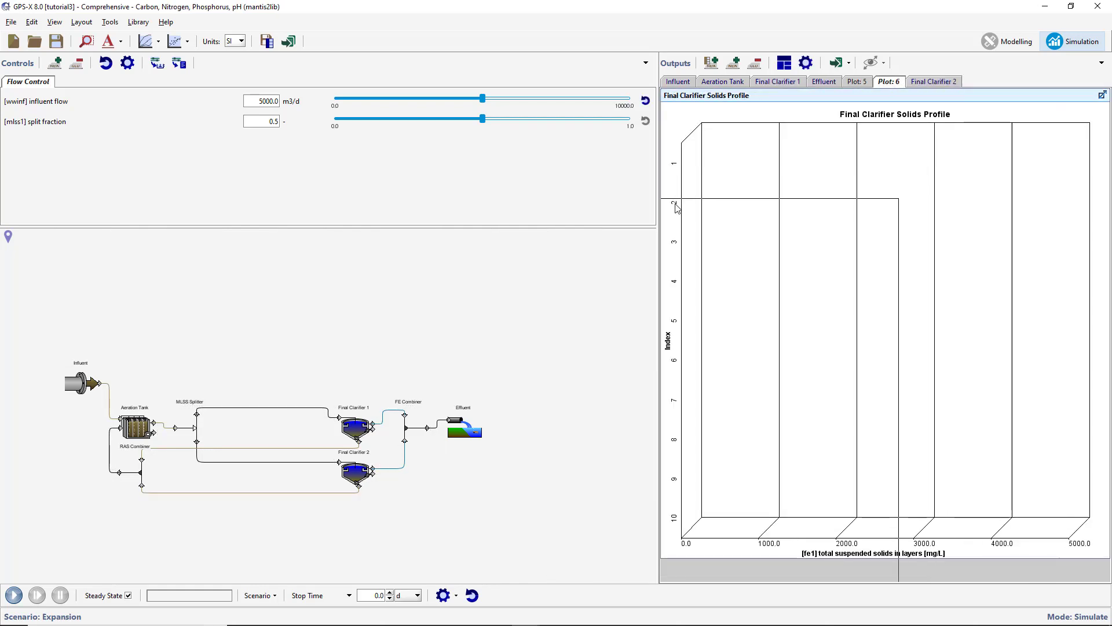
pyautogui.moveTo(695, 95); pyautogui.dragTo(669, 212)
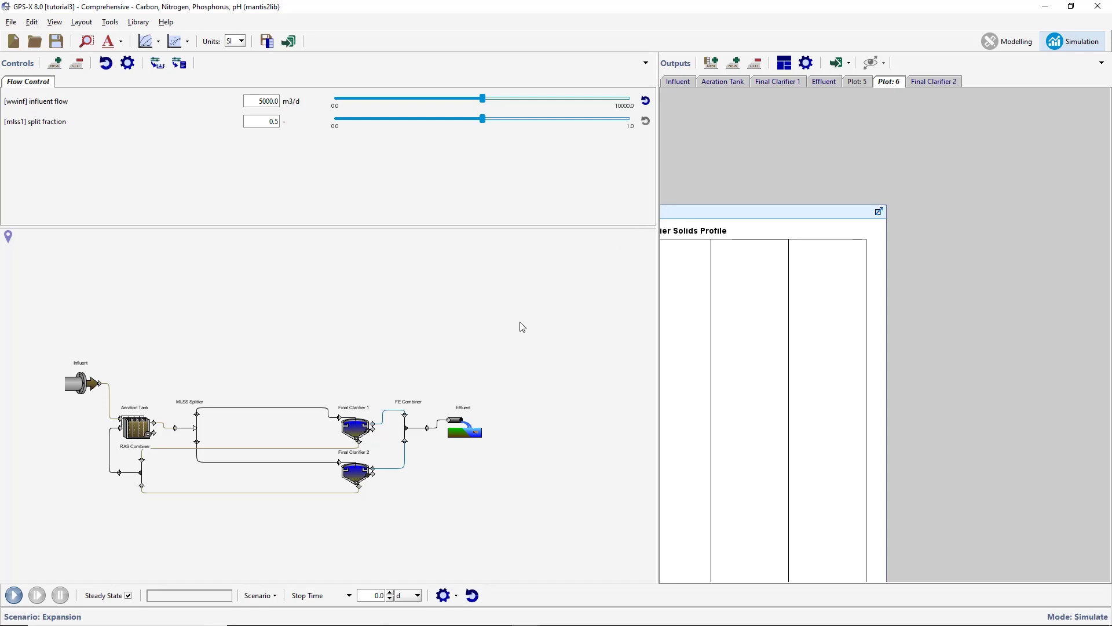
pyautogui.rightClick(359, 467)
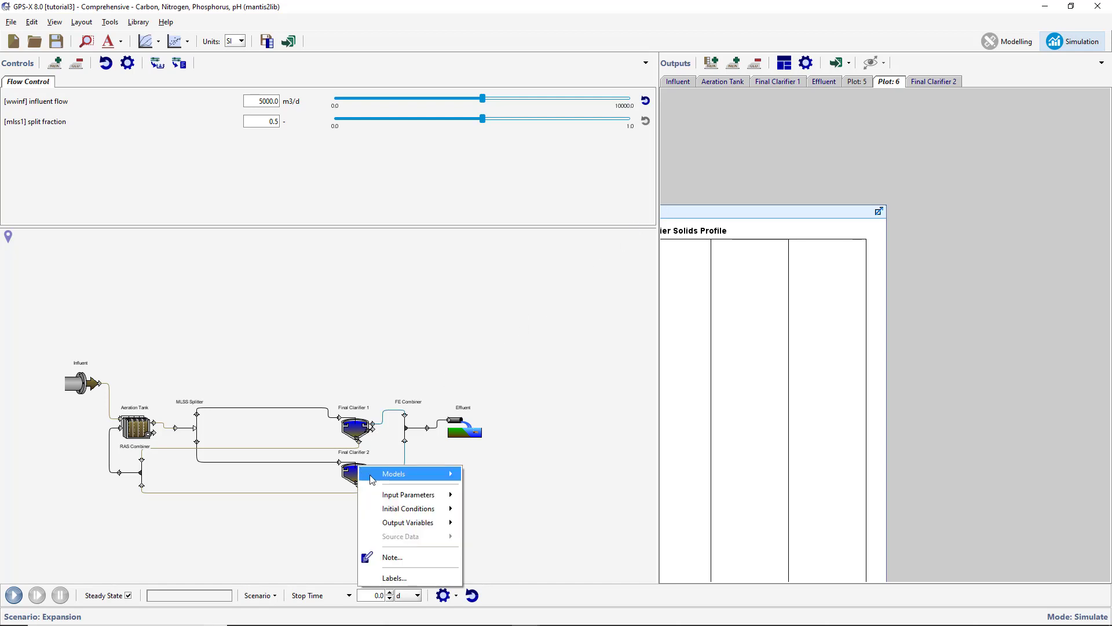
pyautogui.moveTo(444, 527)
pyautogui.click(494, 547)
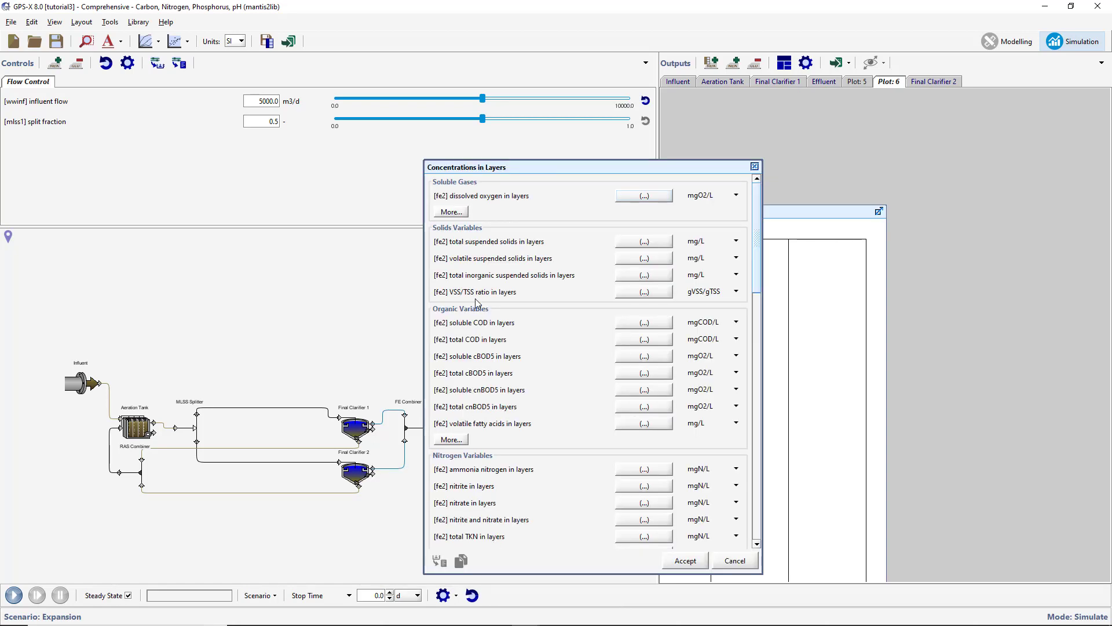
pyautogui.moveTo(473, 248); pyautogui.dragTo(950, 400)
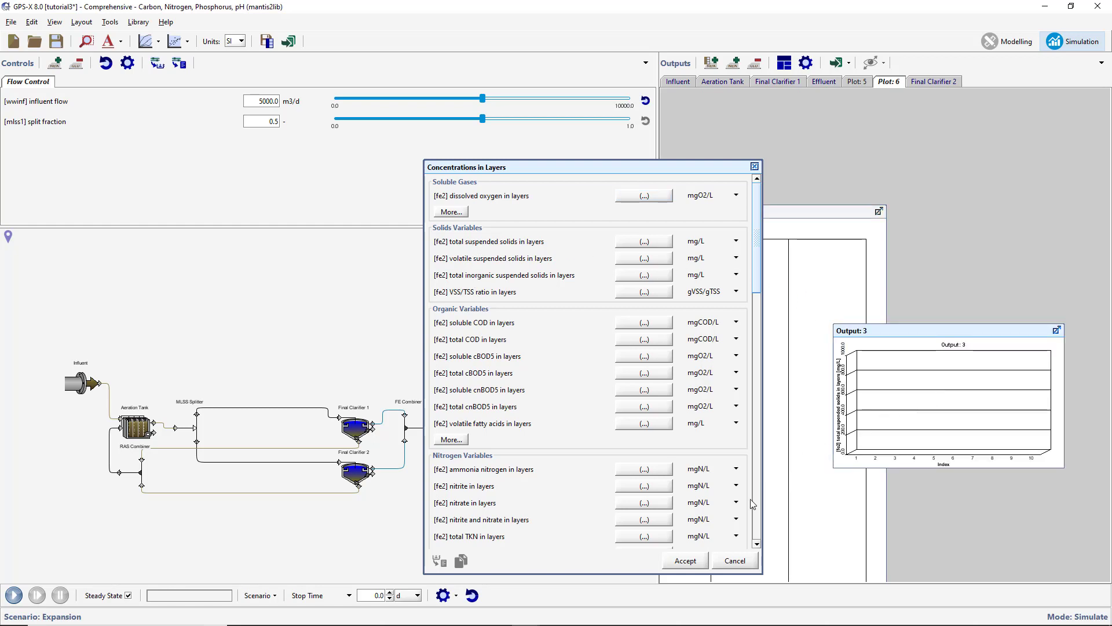
pyautogui.click(684, 560)
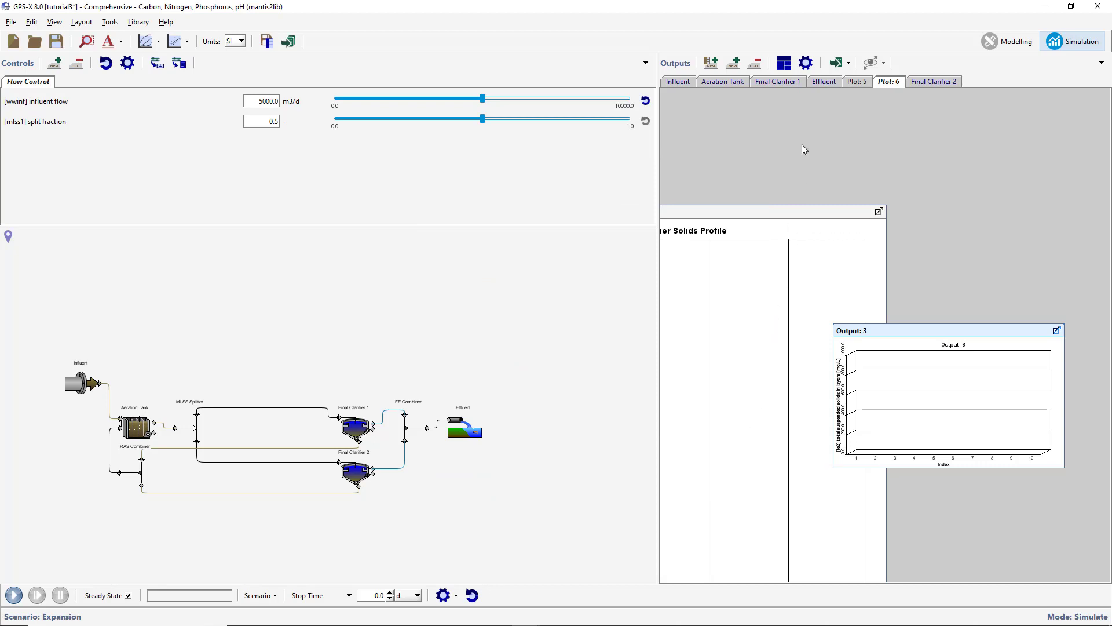
# - Title Output: 3 'Final Clarifier 2 Solids Profile' as a horizontal bar chart with a 5000 maximum
pyautogui.click(805, 67)
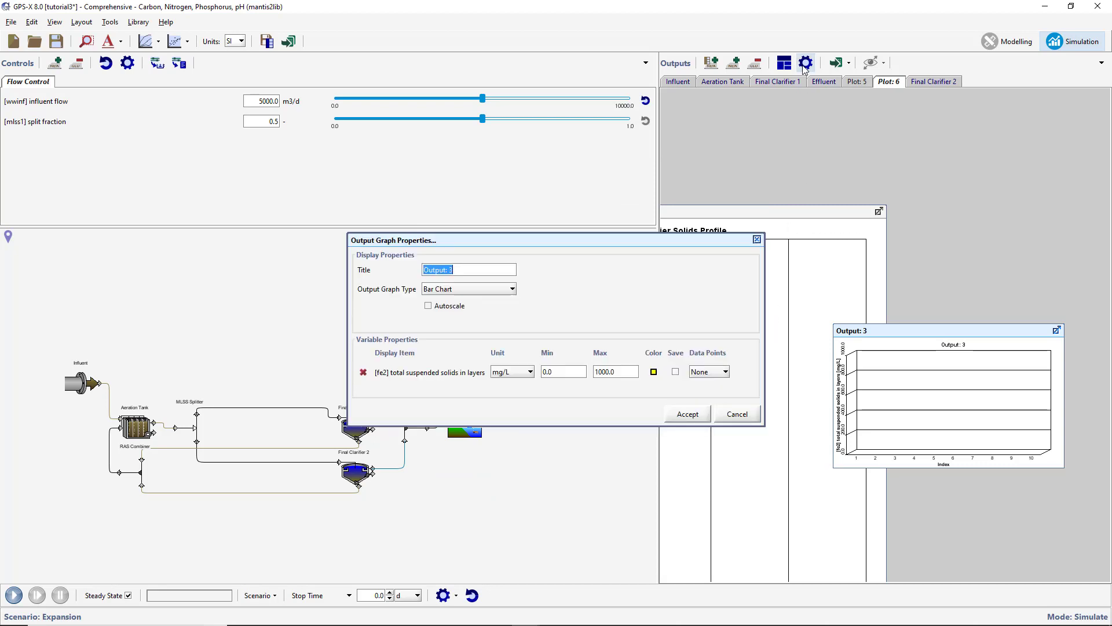
pyautogui.write('Final Clarifier 2 Solids P')
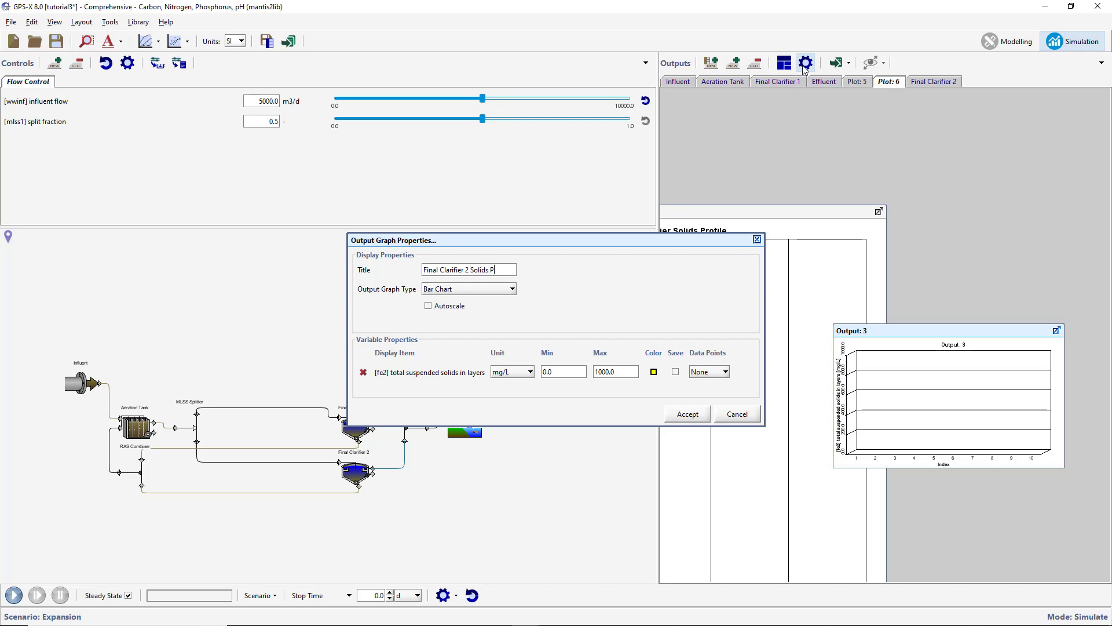
pyautogui.write('rofile')
pyautogui.click(511, 289)
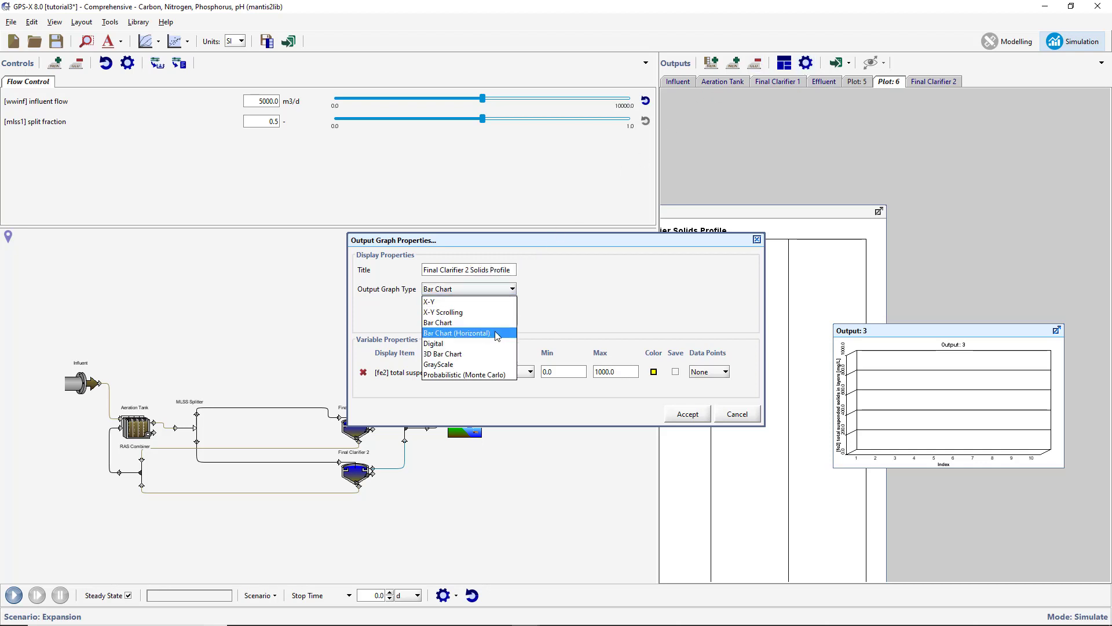
pyautogui.click(458, 333)
pyautogui.doubleClick(595, 372)
pyautogui.write('5000')
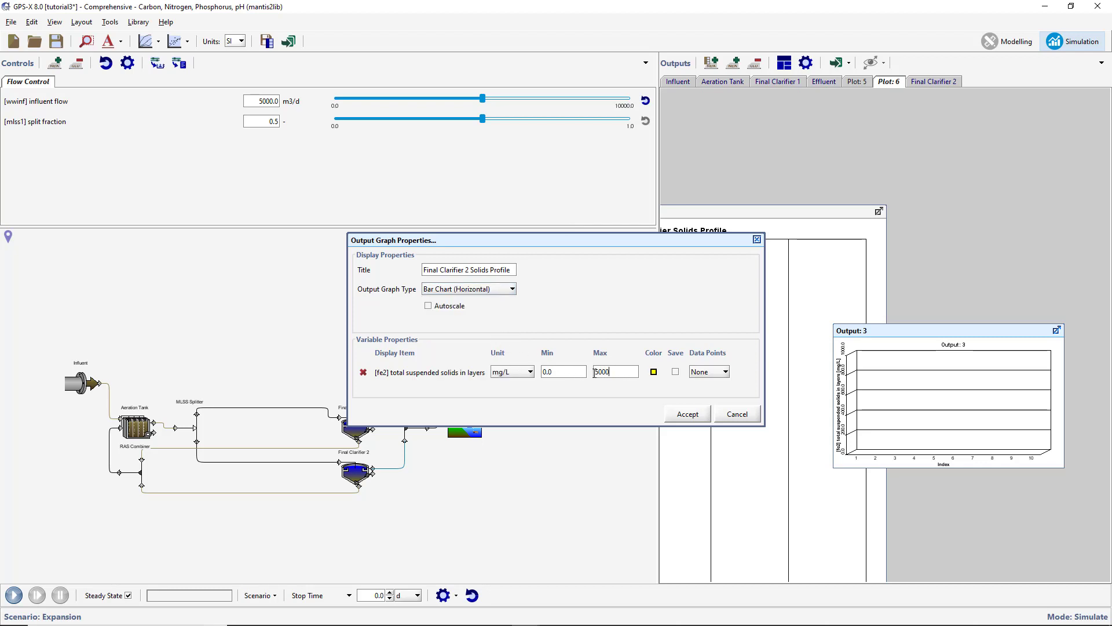
pyautogui.click(680, 412)
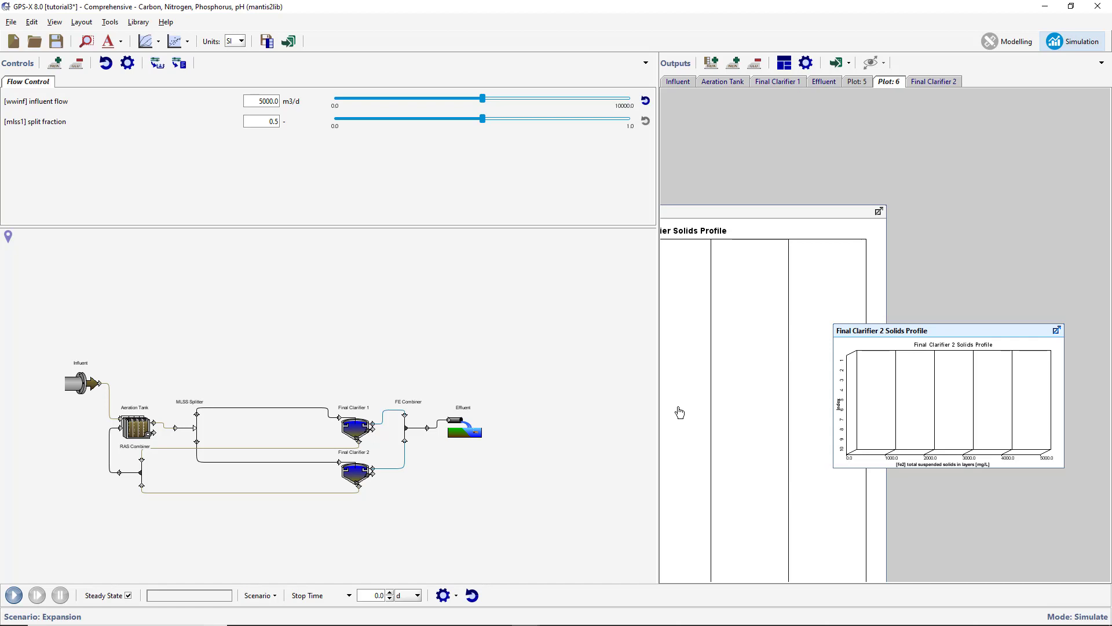
# - Start a new plot, Output: 4, with Final Clarifier 1's total suspended solids
pyautogui.rightClick(375, 427)
pyautogui.moveTo(444, 474)
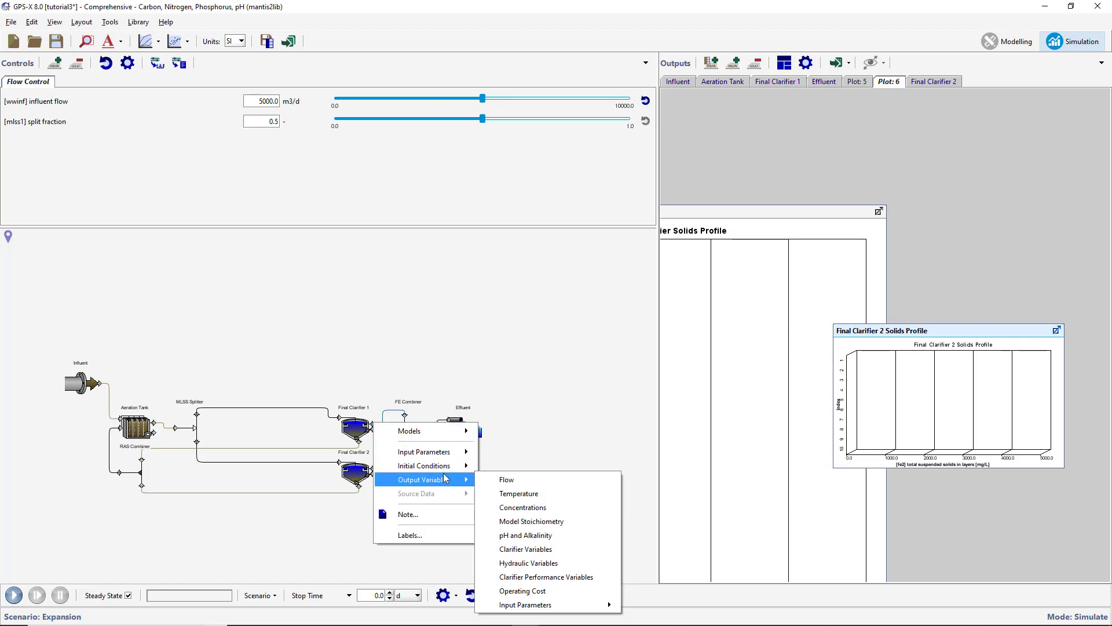
pyautogui.click(510, 508)
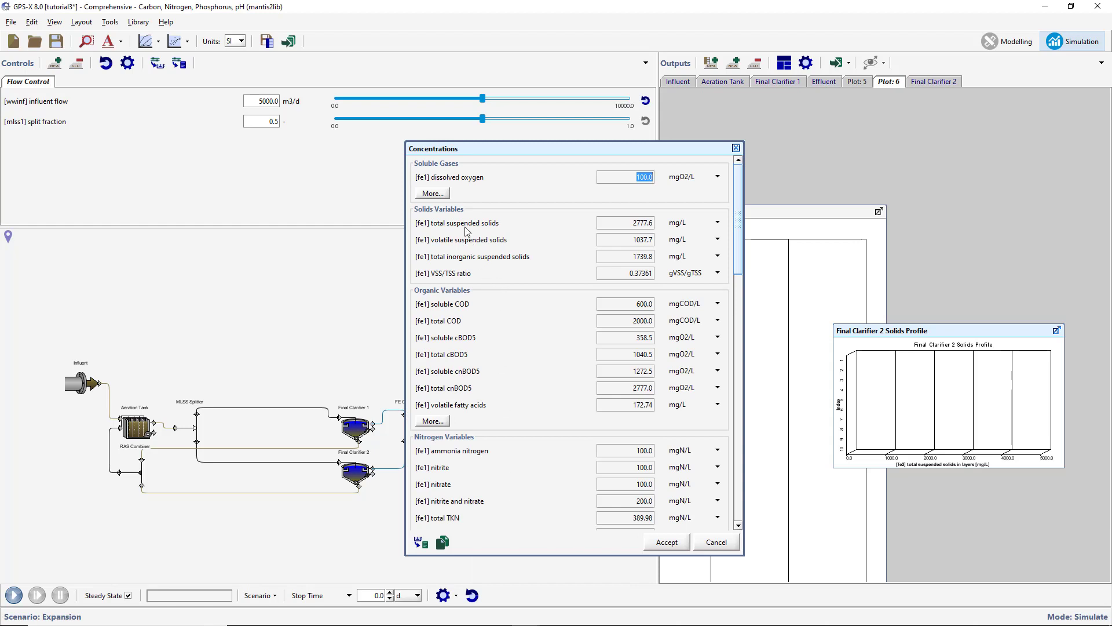
pyautogui.moveTo(466, 232); pyautogui.dragTo(953, 511)
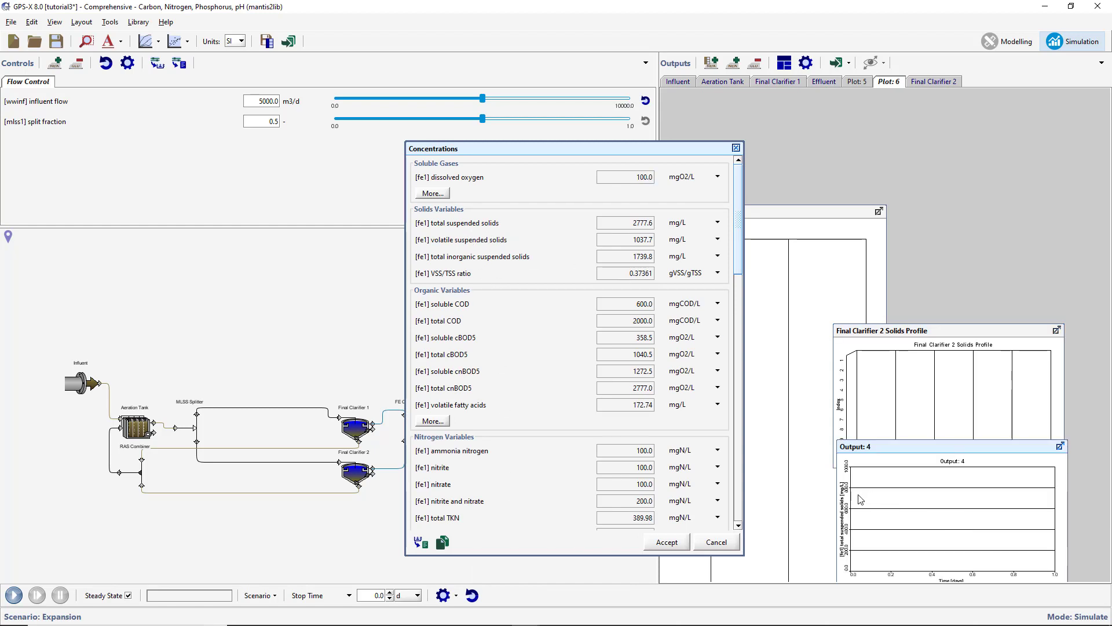
pyautogui.click(666, 542)
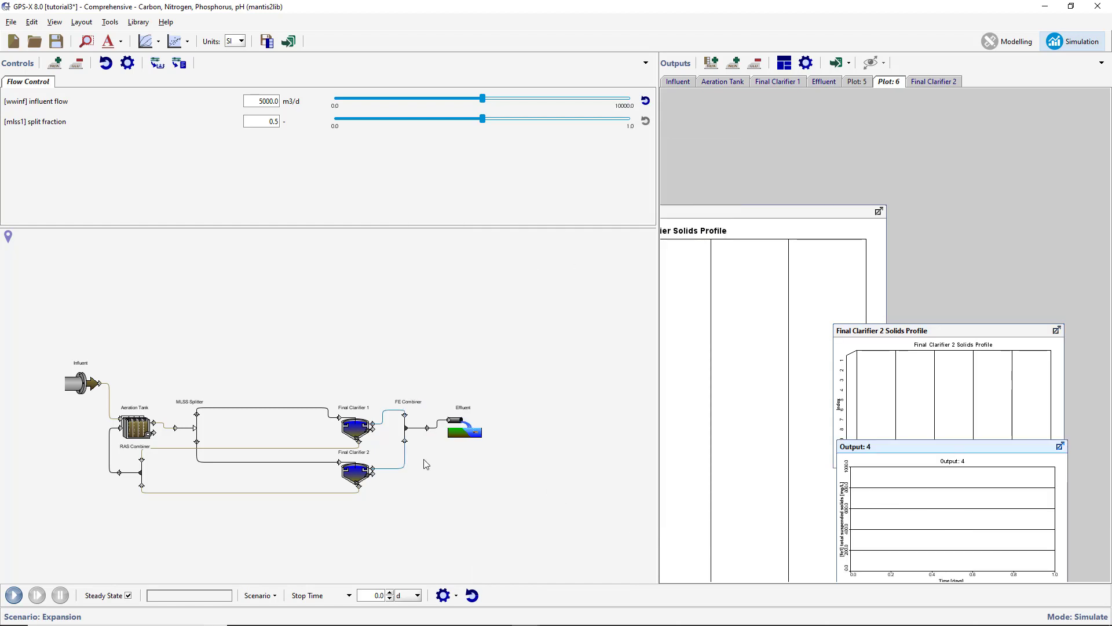
# - Add Final Clarifier 2 and Effluent total suspended solids to Output: 4
pyautogui.rightClick(372, 469)
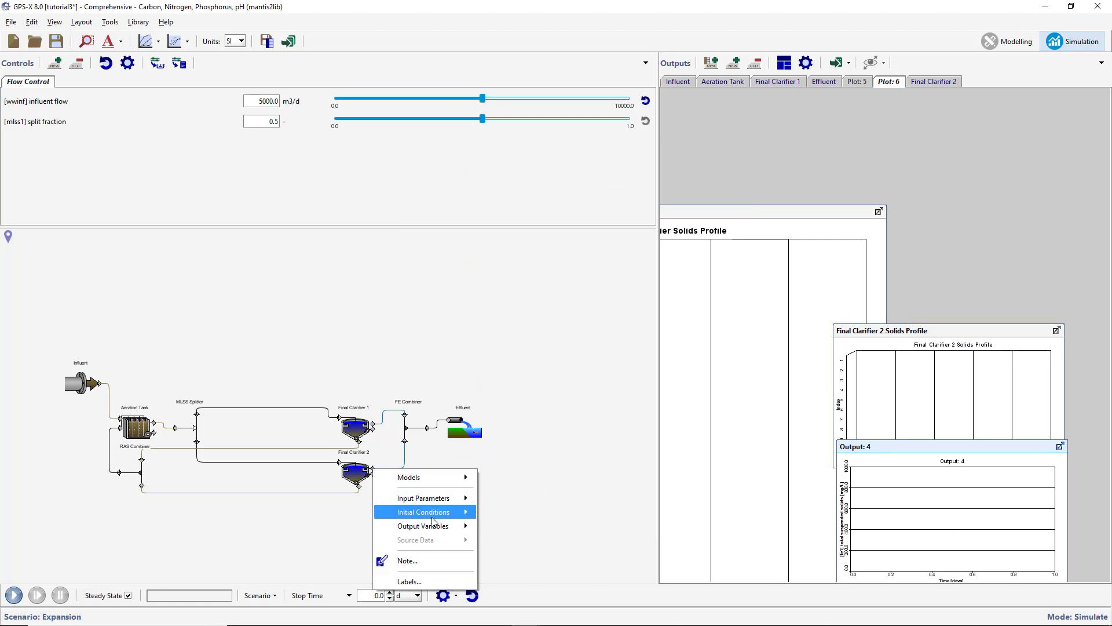
pyautogui.moveTo(438, 526)
pyautogui.click(501, 524)
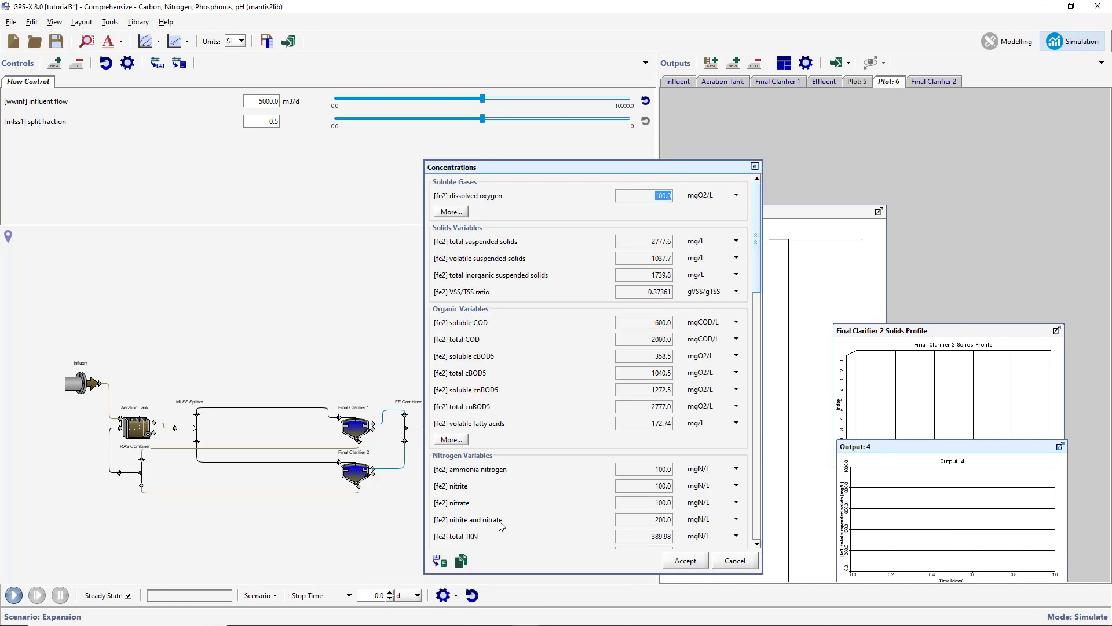
pyautogui.moveTo(483, 243); pyautogui.dragTo(898, 488)
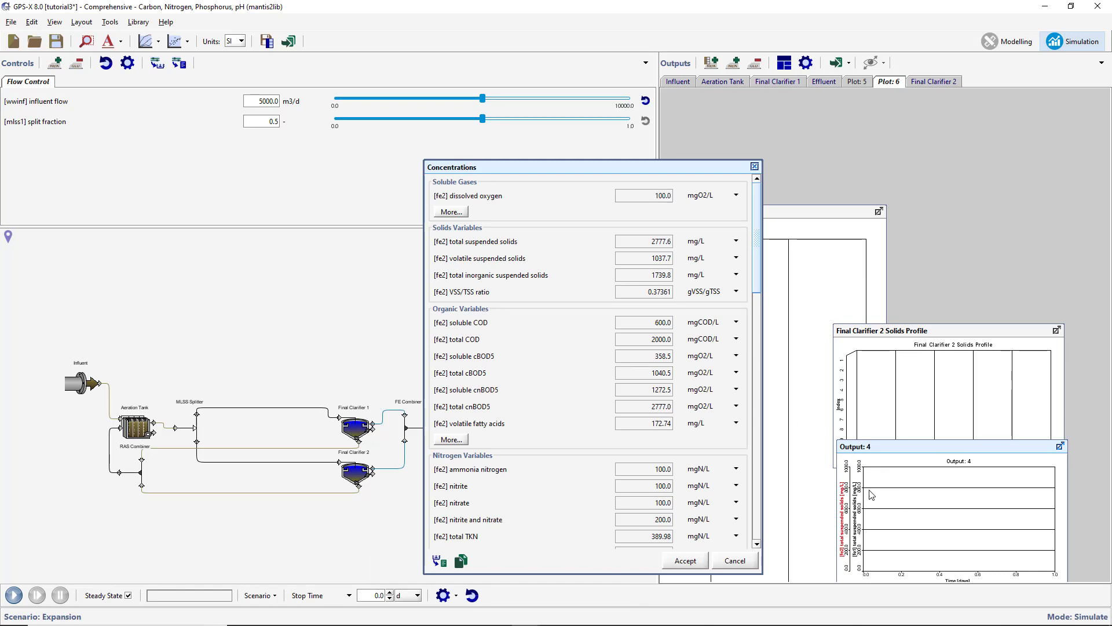
pyautogui.click(686, 560)
pyautogui.rightClick(467, 431)
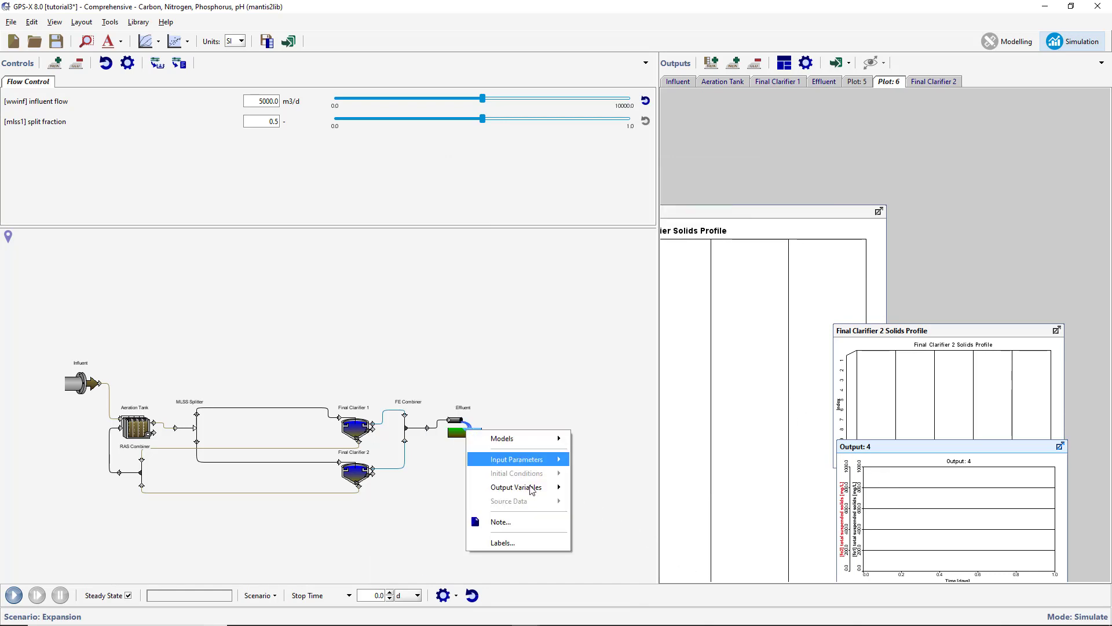
pyautogui.moveTo(532, 490)
pyautogui.click(605, 499)
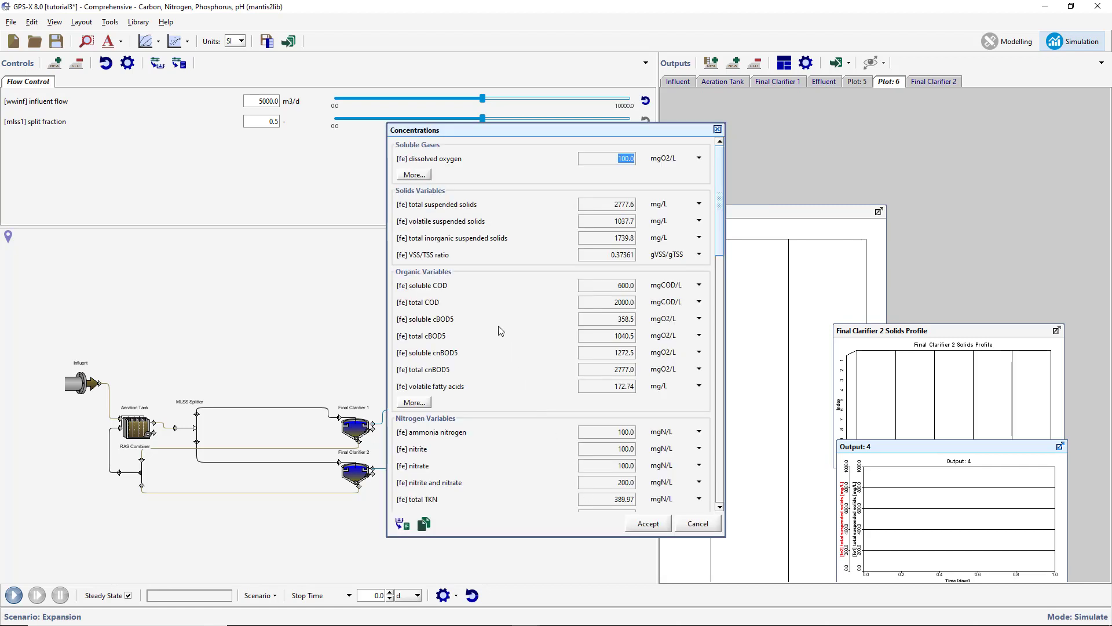
pyautogui.moveTo(446, 205); pyautogui.dragTo(882, 503)
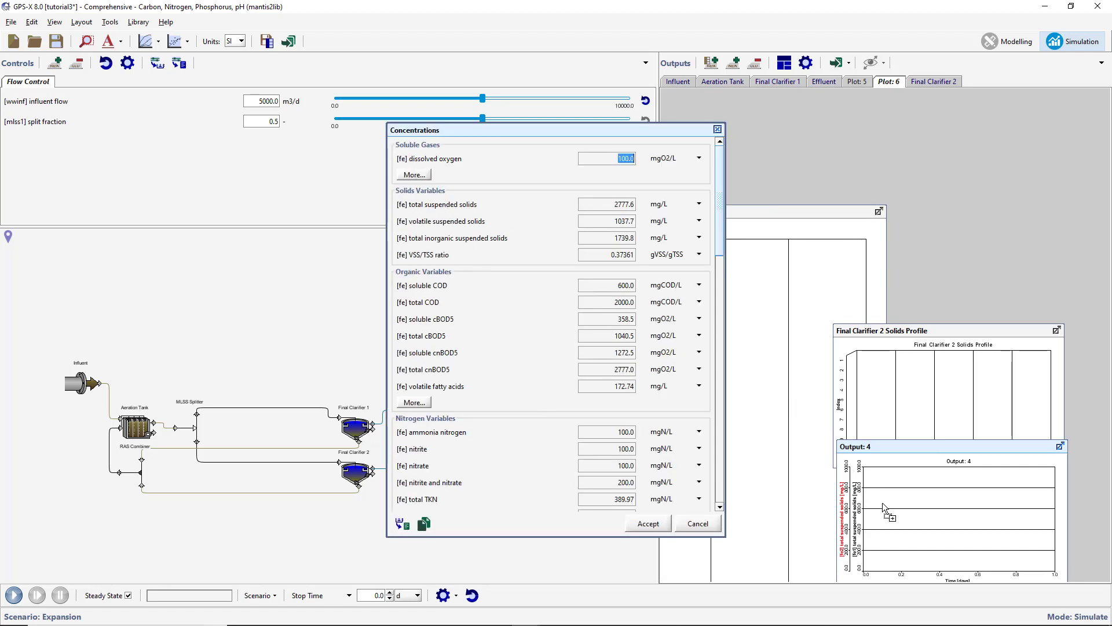
pyautogui.click(649, 524)
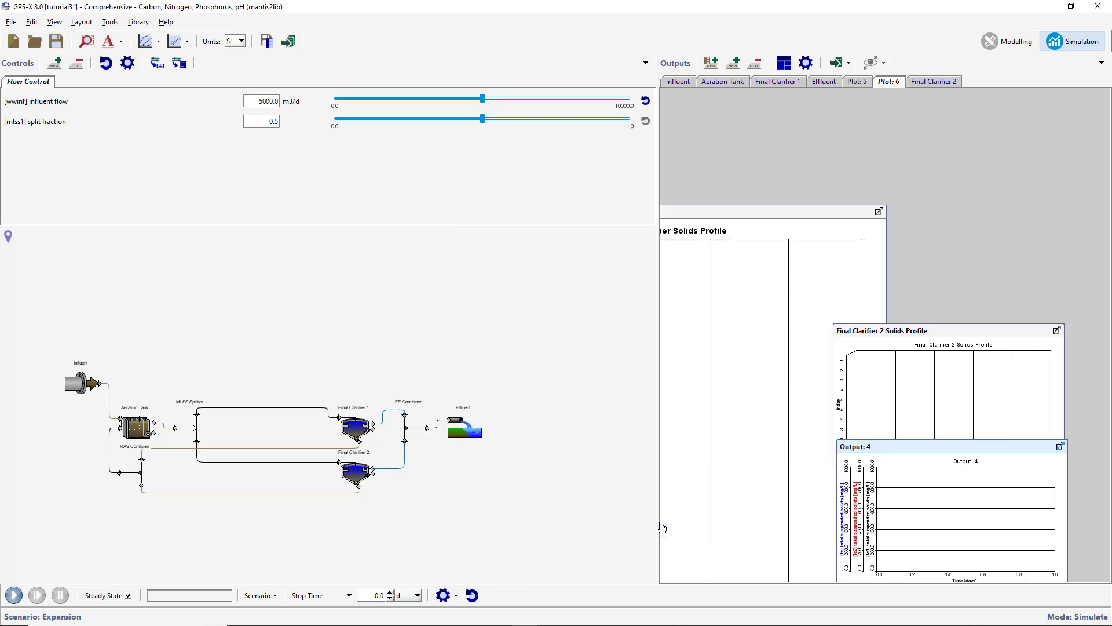
# - Title Output: 4 'FE Solids' with a 150 maximum on every series, then tile the plot windows
pyautogui.click(806, 64)
pyautogui.write('FE')
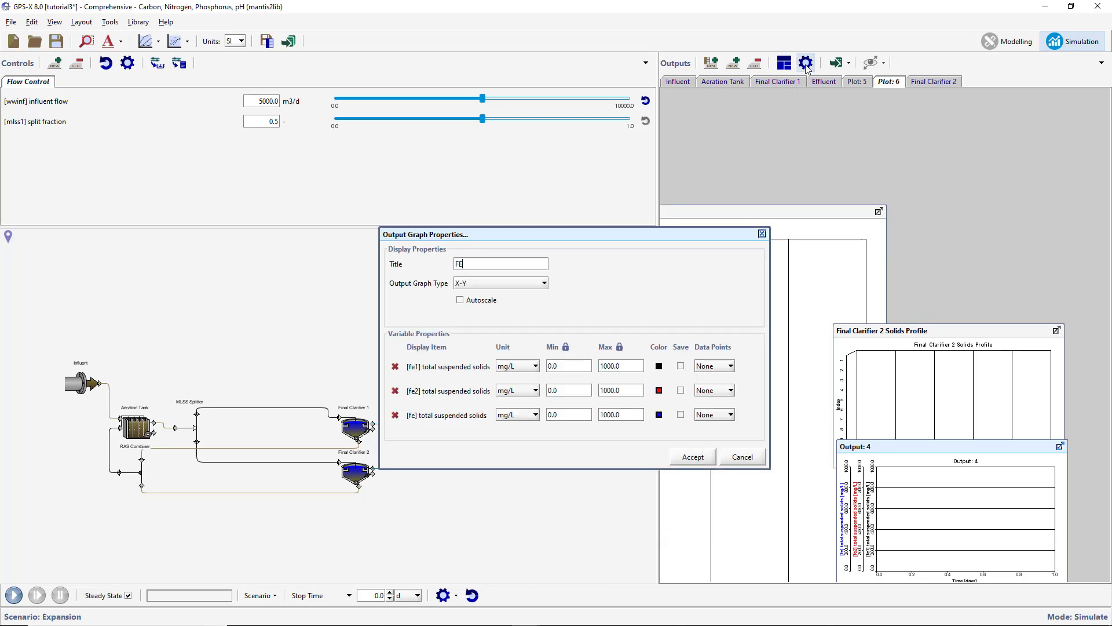
pyautogui.write(' Solids')
pyautogui.doubleClick(610, 365)
pyautogui.write('150')
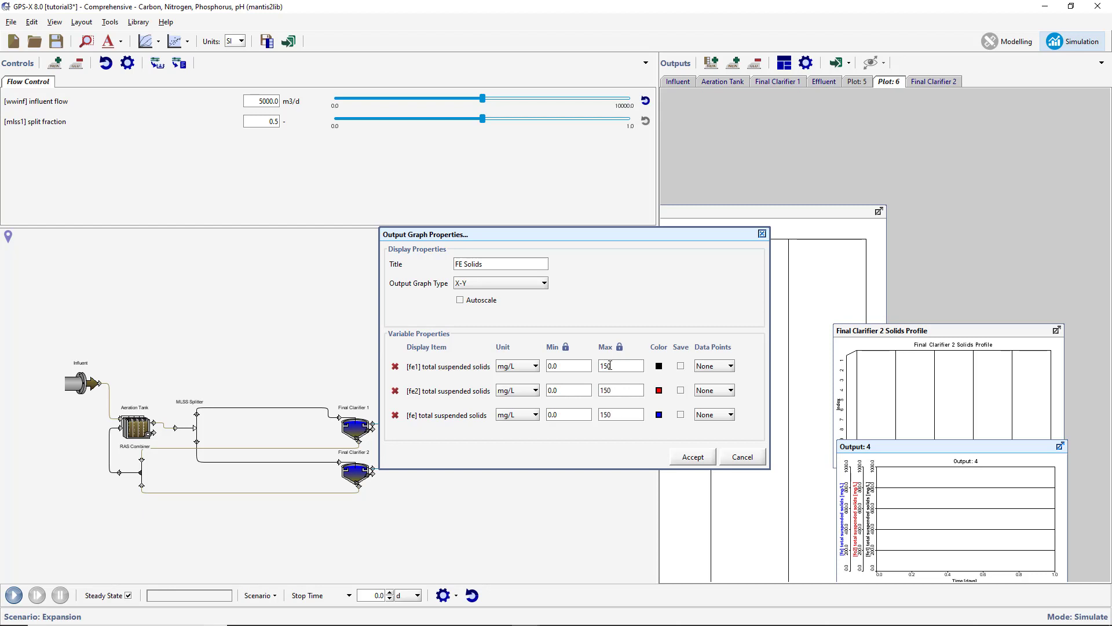
pyautogui.click(683, 464)
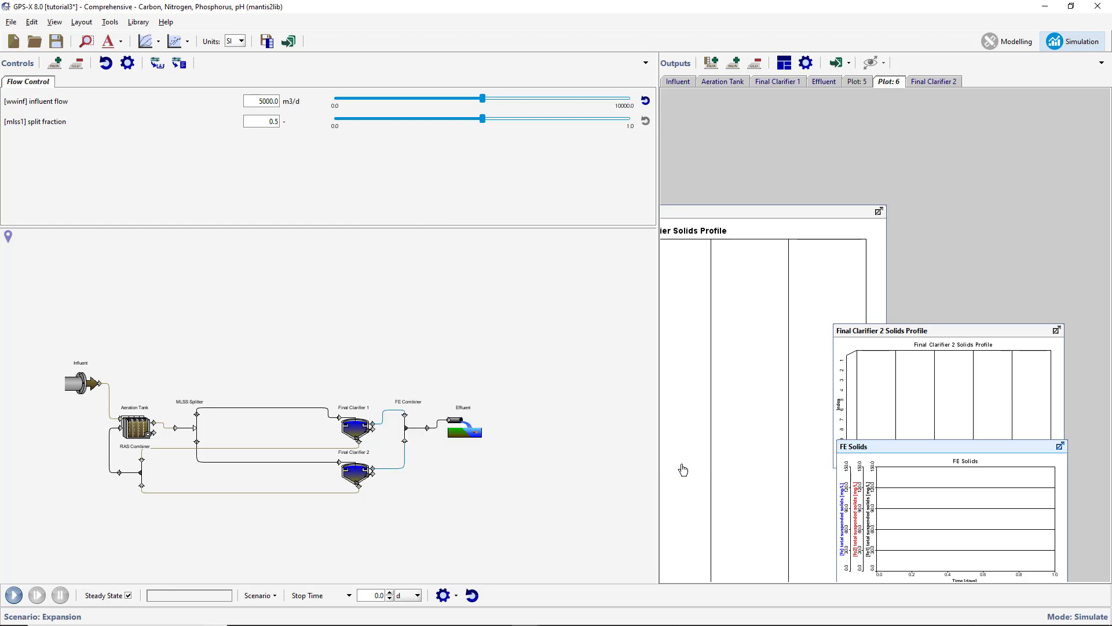
pyautogui.click(792, 68)
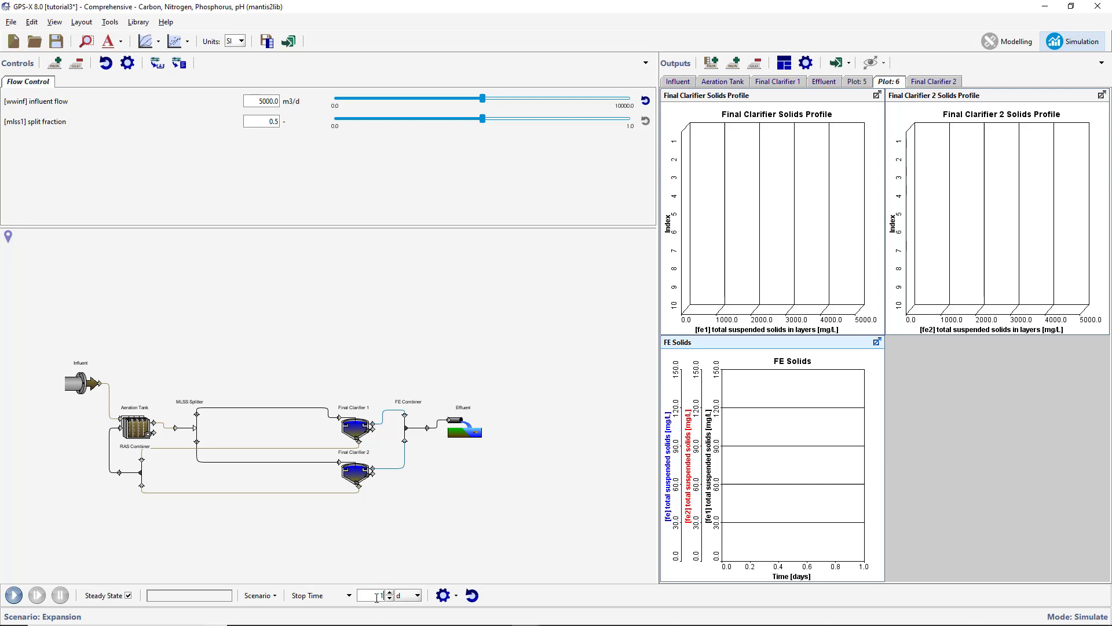
# - Run a 1-day simulation, then set the mlss1 split fraction to 0.3 and stop time to 2 d
pyautogui.click(8, 595)
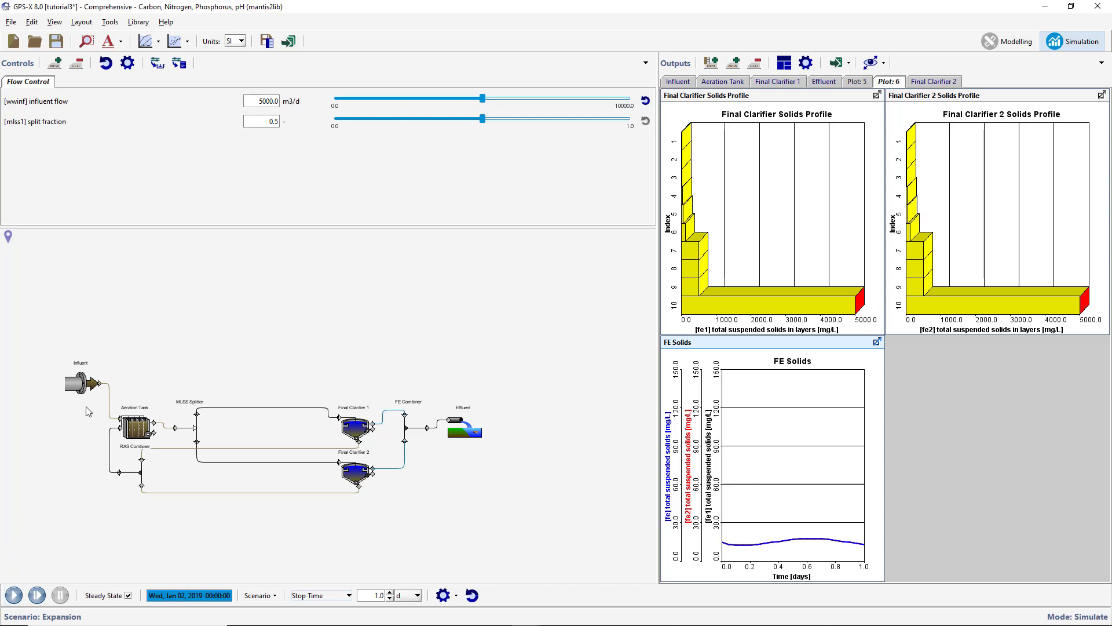
pyautogui.doubleClick(273, 123)
pyautogui.write('0.3')
pyautogui.doubleClick(377, 595)
pyautogui.write('2')
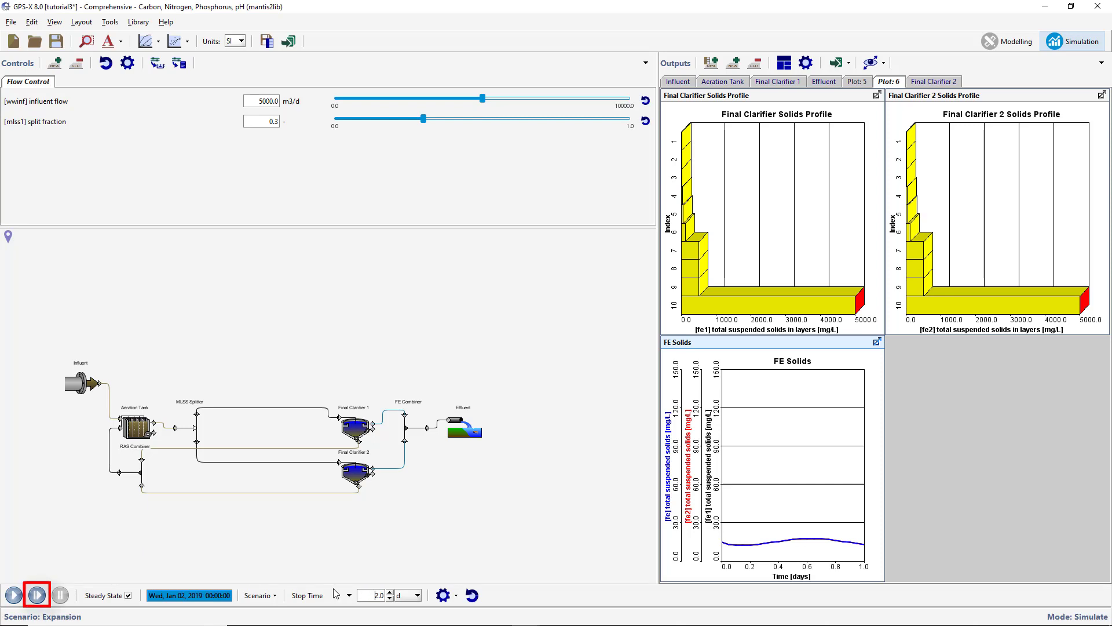
# - Continue to 2 days, raise influent flow to 8500 m3/d, then continue to 3.0 days
pyautogui.click(36, 595)
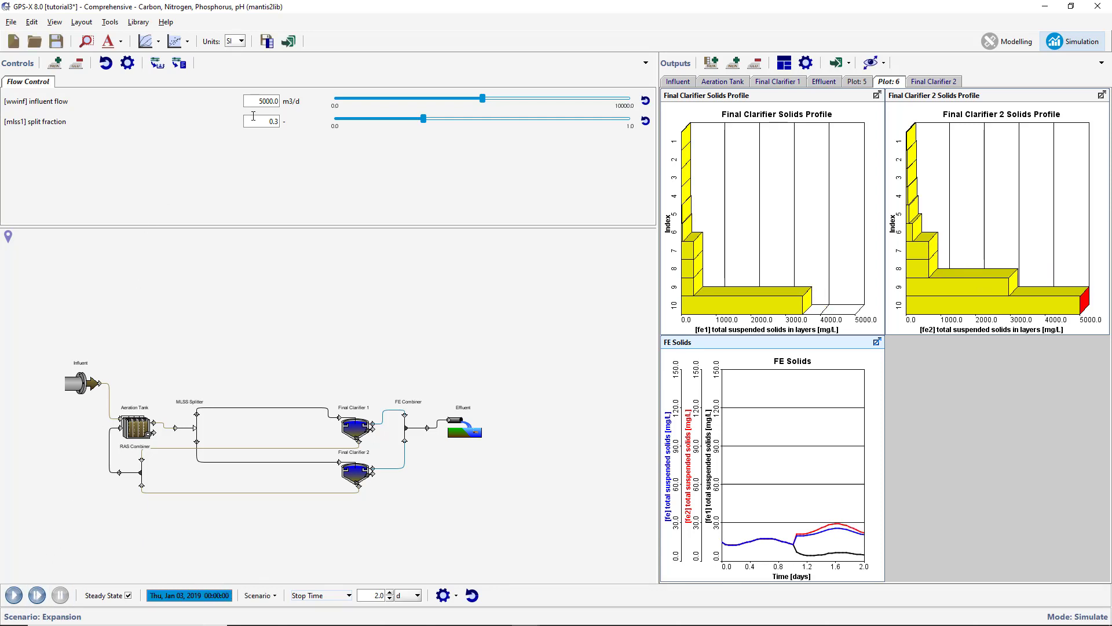
pyautogui.doubleClick(271, 105)
pyautogui.write('85')
pyautogui.doubleClick(375, 594)
pyautogui.write('3.0')
pyautogui.click(38, 595)
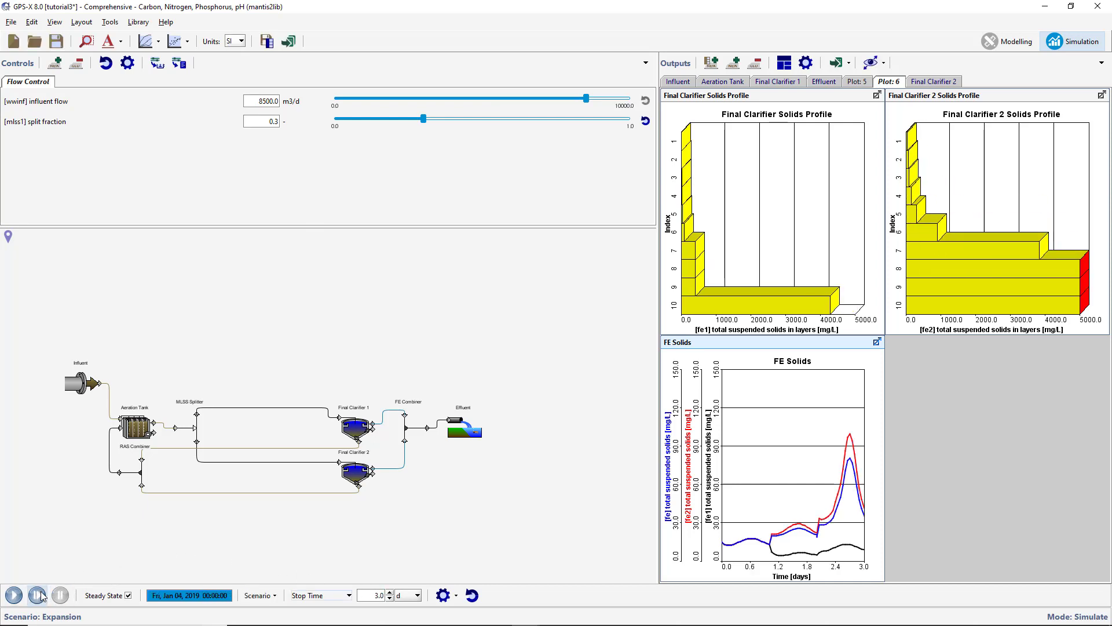